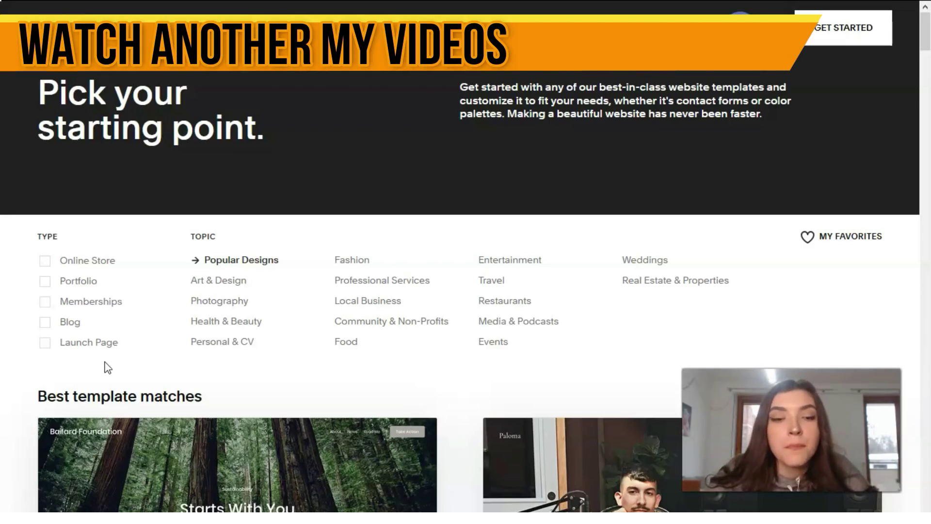
- Hide the template filter panel and scroll the gallery to the Vance template card
scroll(311, 378, "down", 15)
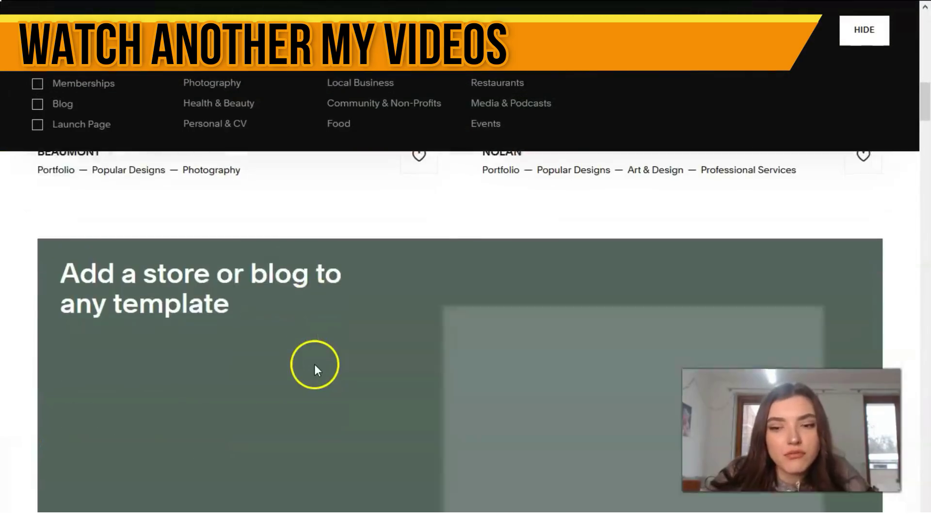
scroll(315, 368, "down", 15)
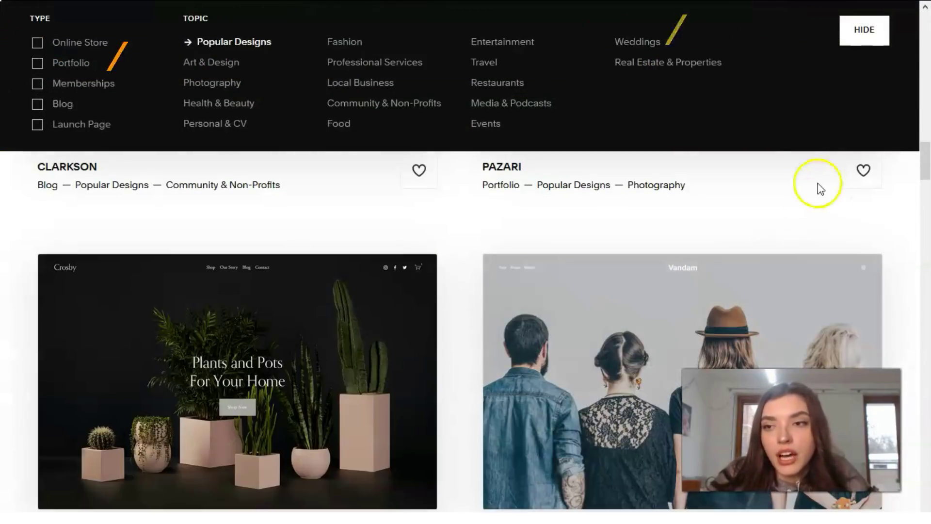
left_click(864, 30)
scroll(649, 252, "down", 5)
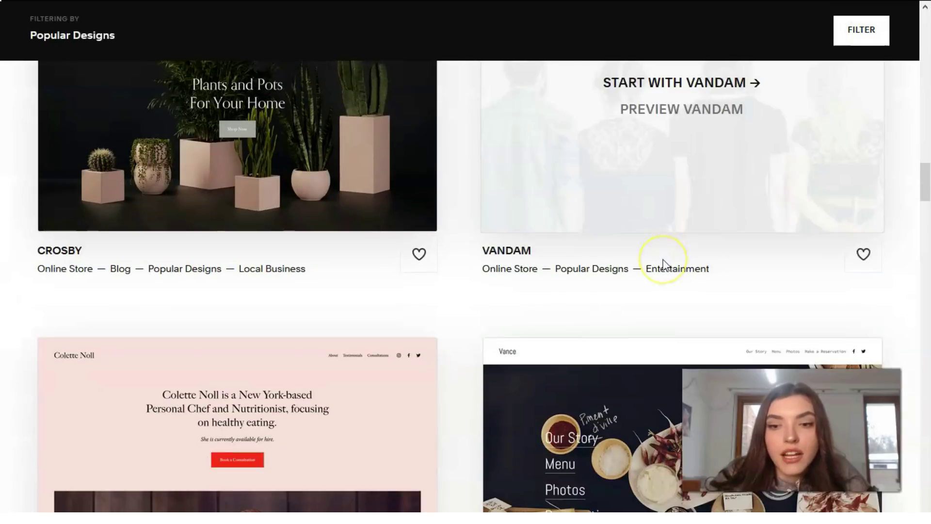
scroll(662, 262, "down", 6)
scroll(666, 266, "up", 3)
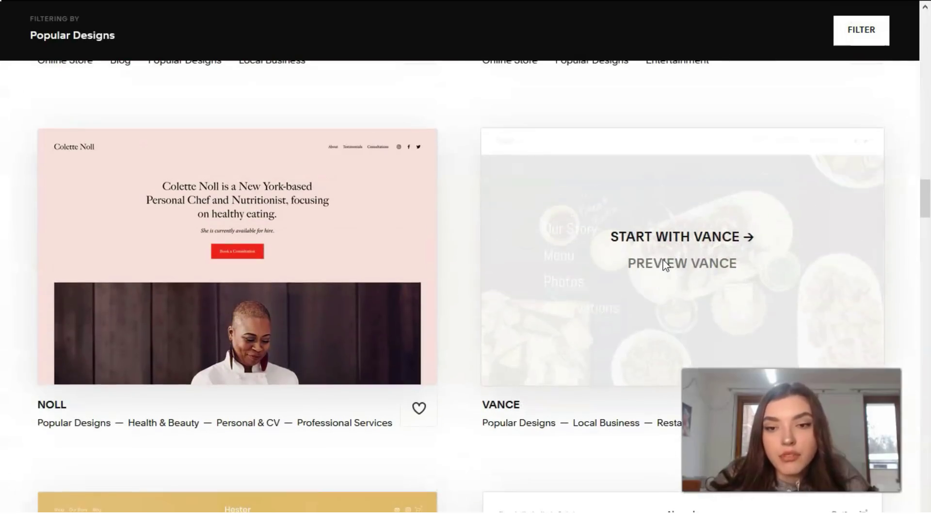
mouse_move(666, 284)
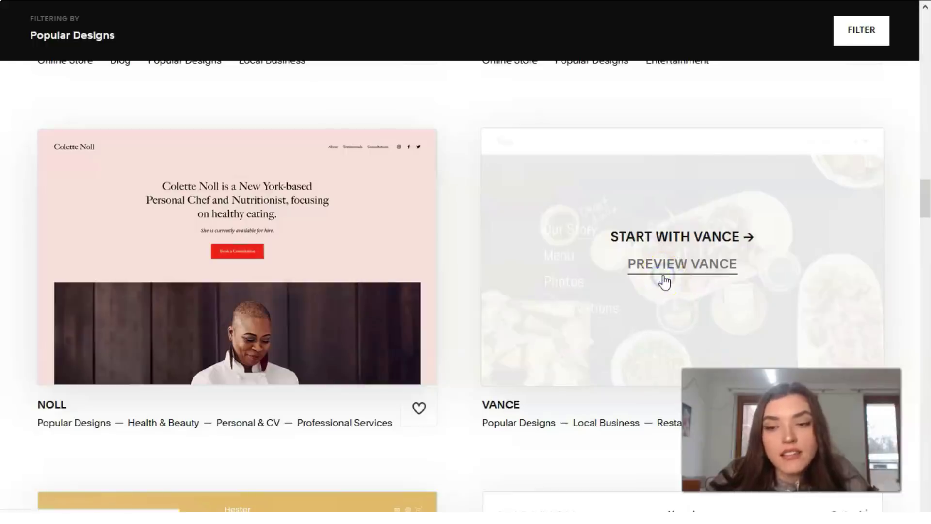
- Open the Vance template preview and scroll through its homepage
left_click(664, 276)
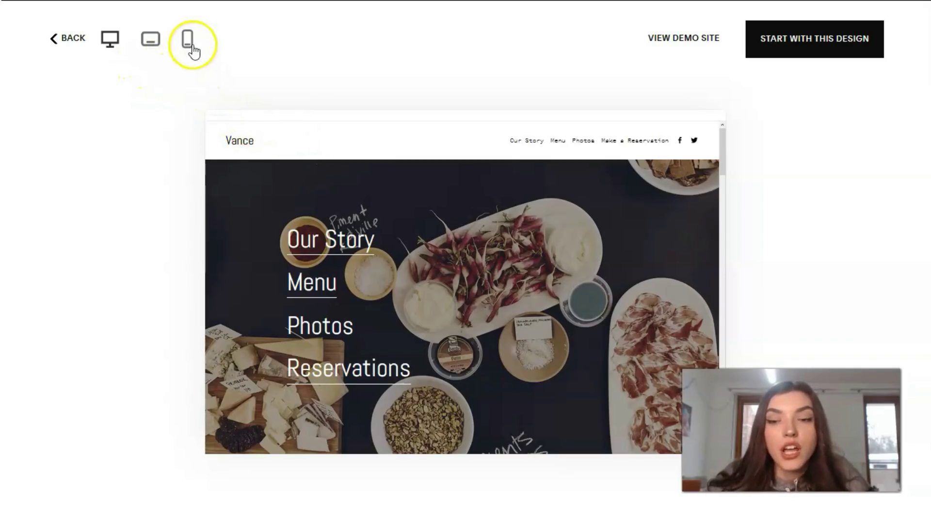
scroll(415, 208, "down", 5)
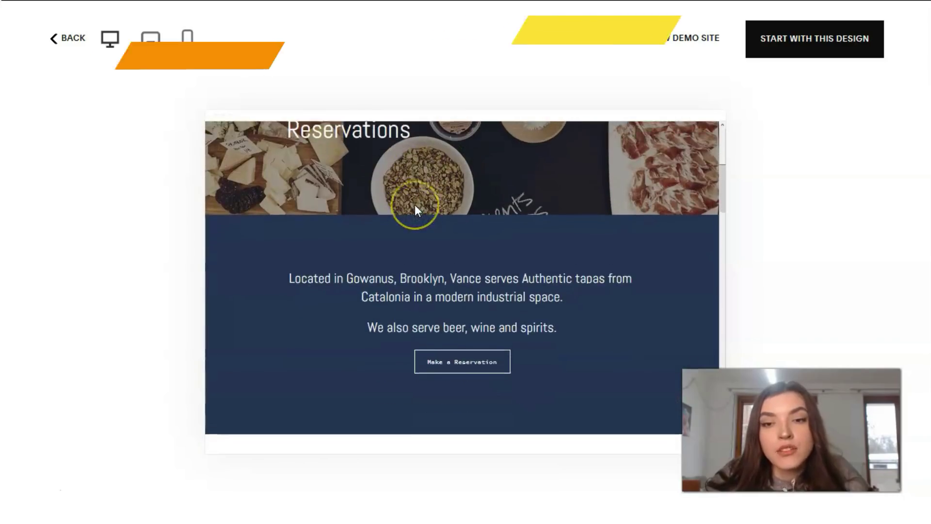
scroll(415, 207, "up", 5)
scroll(415, 209, "down", 5)
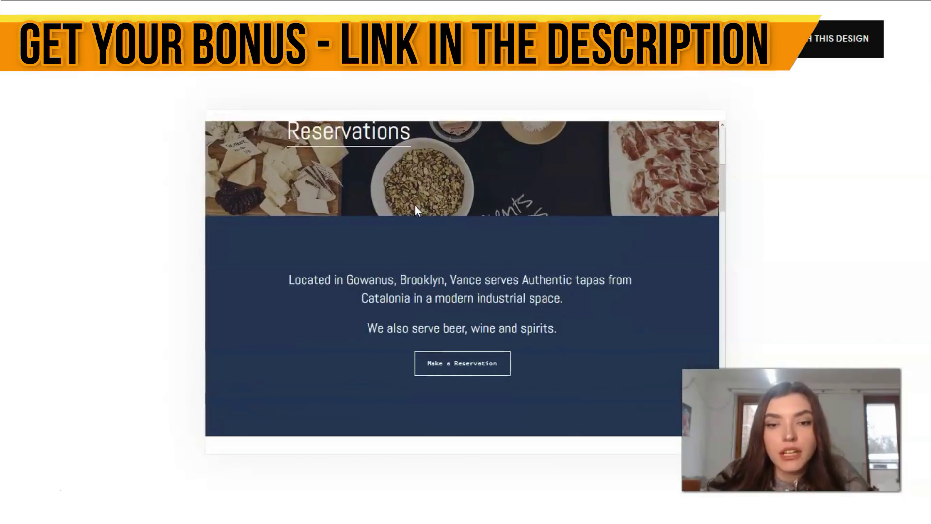
scroll(415, 210, "up", 5)
left_click(245, 145)
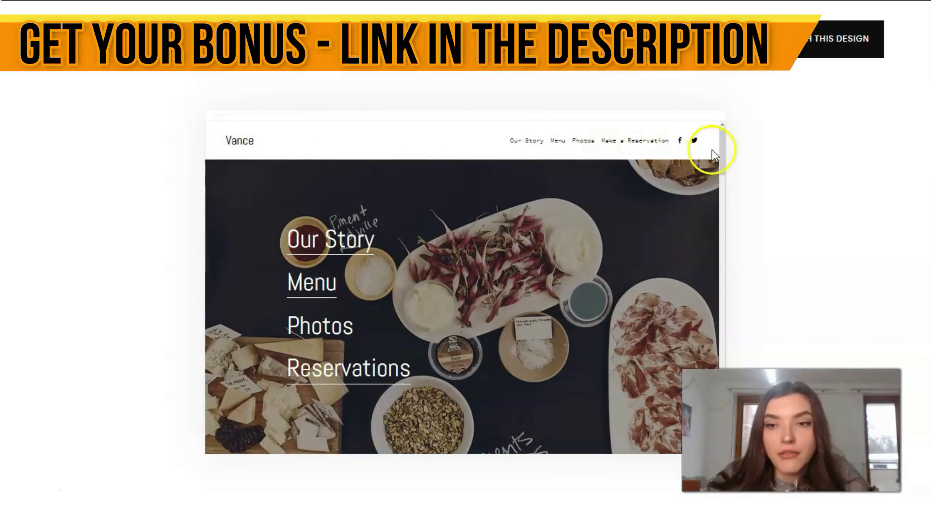
scroll(391, 307, "down", 4)
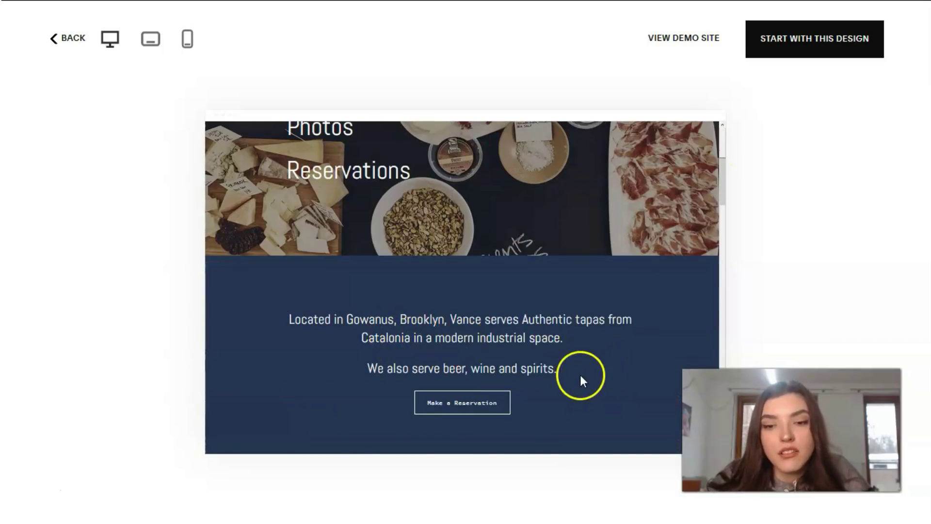
scroll(534, 368, "up", 4)
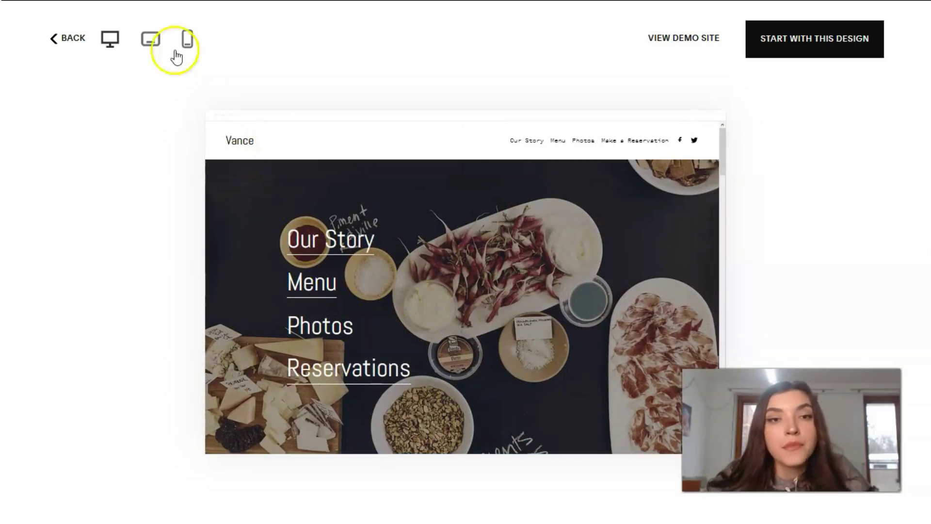
- Check the Vance preview at tablet and phone sizes, then start a new site from it
left_click(150, 39)
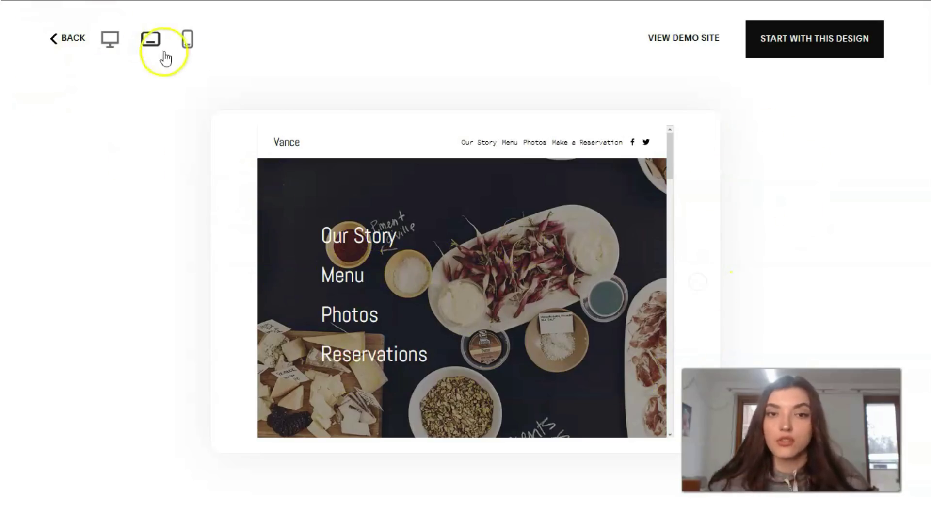
left_click(189, 41)
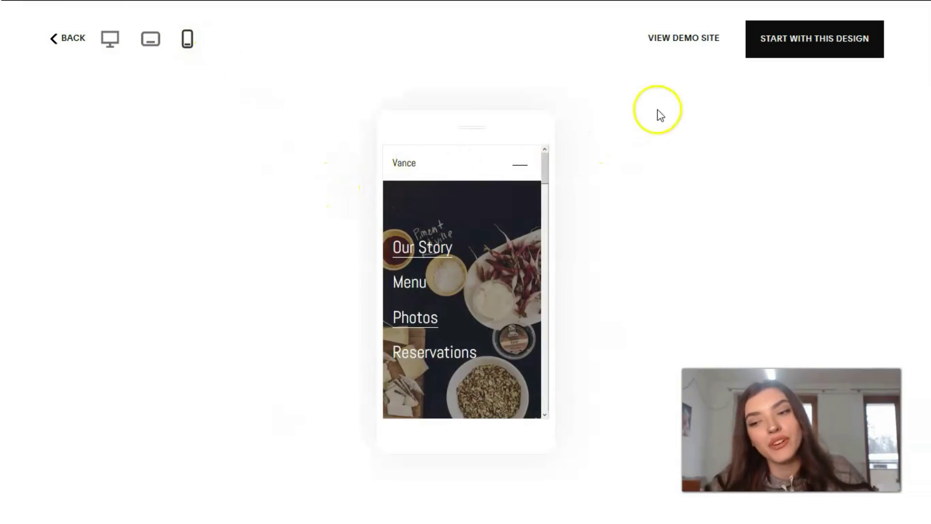
left_click_drag(547, 177, 569, 162)
left_click(788, 48)
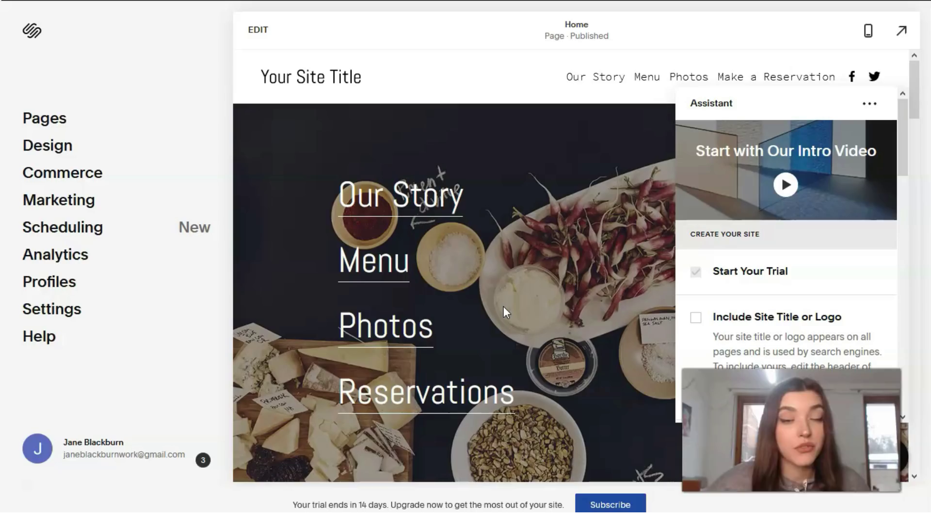
left_click(312, 234)
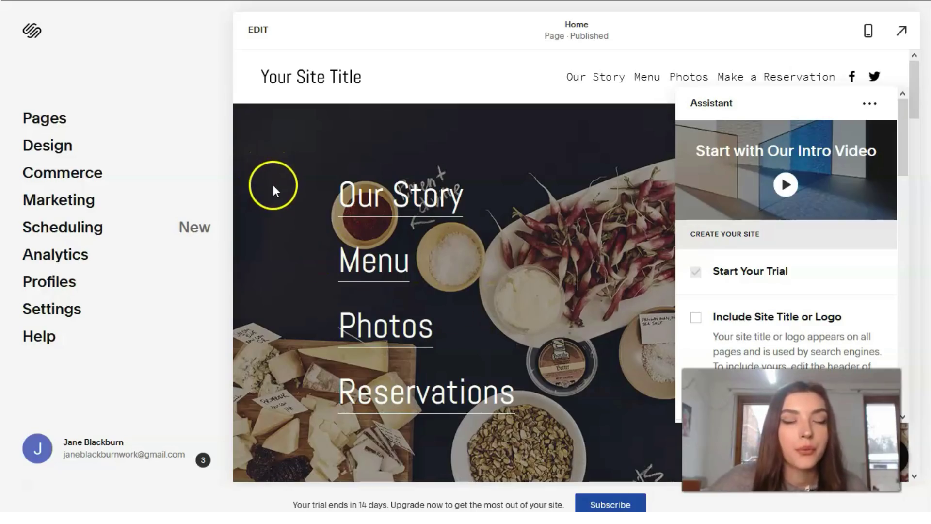
left_click(65, 122)
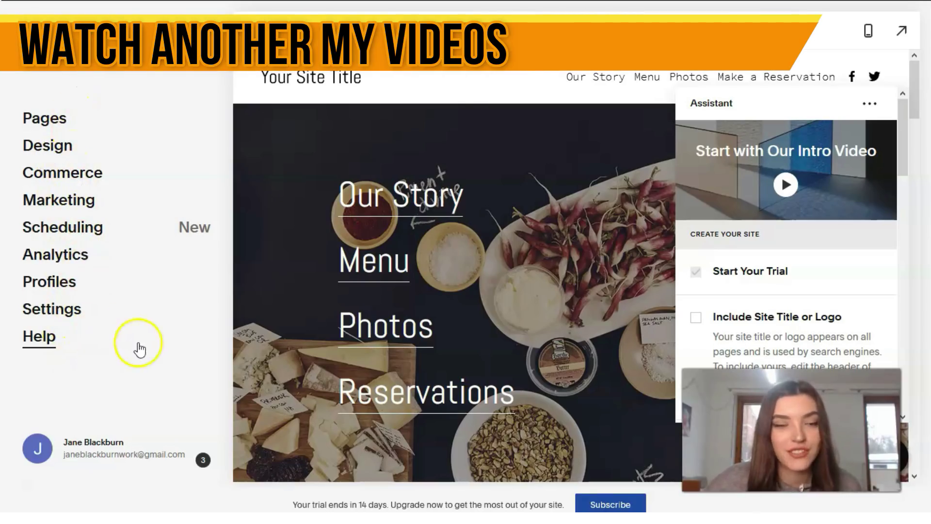
left_click(52, 121)
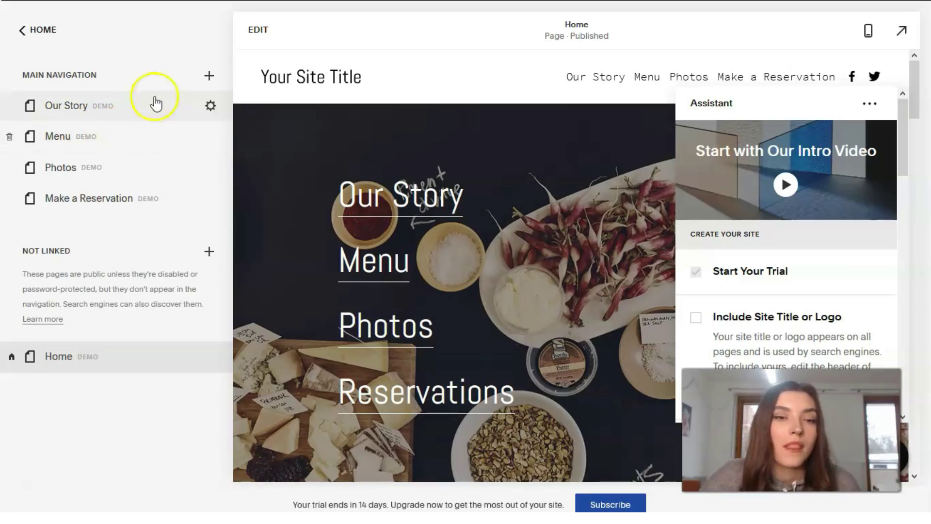
left_click(209, 77)
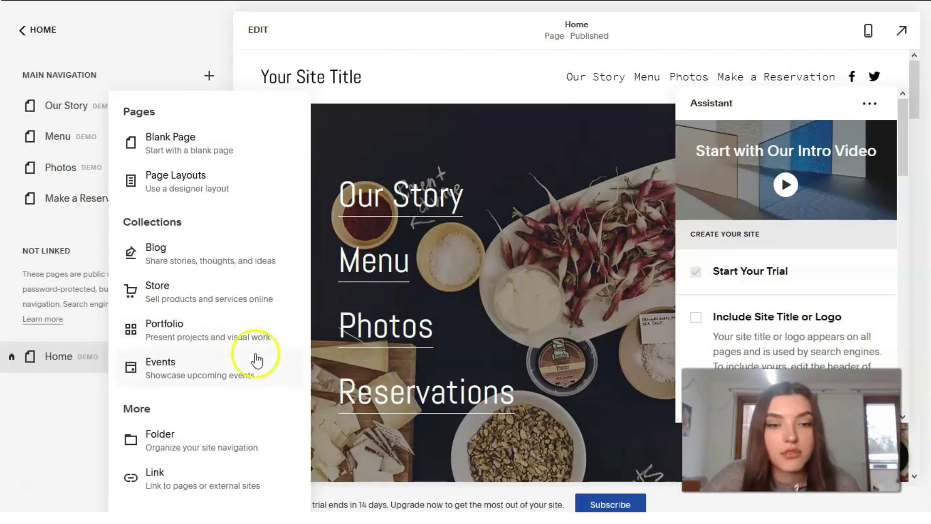
left_click(31, 47)
left_click(30, 34)
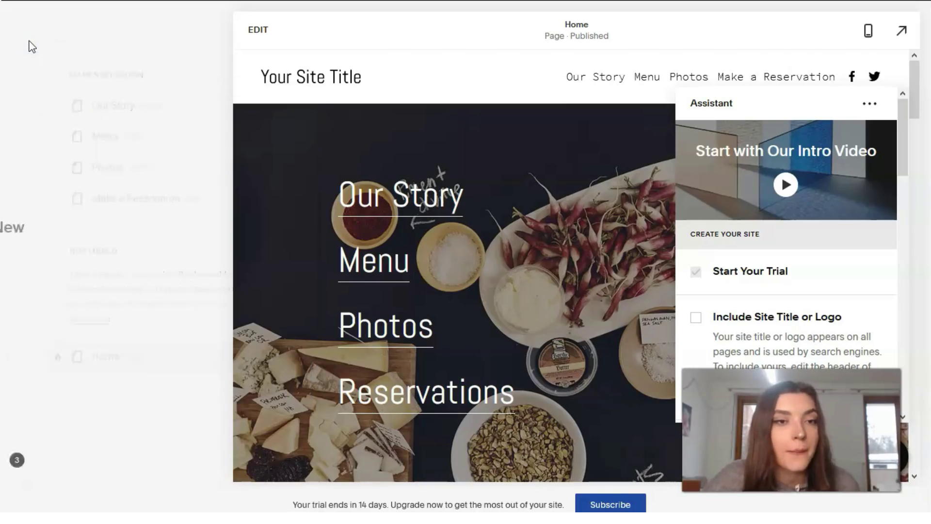
left_click(47, 147)
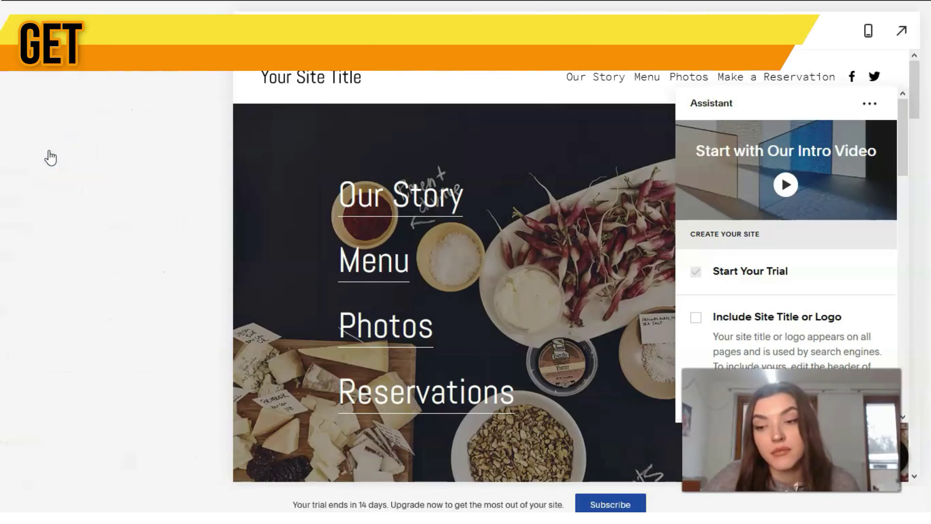
left_click(49, 155)
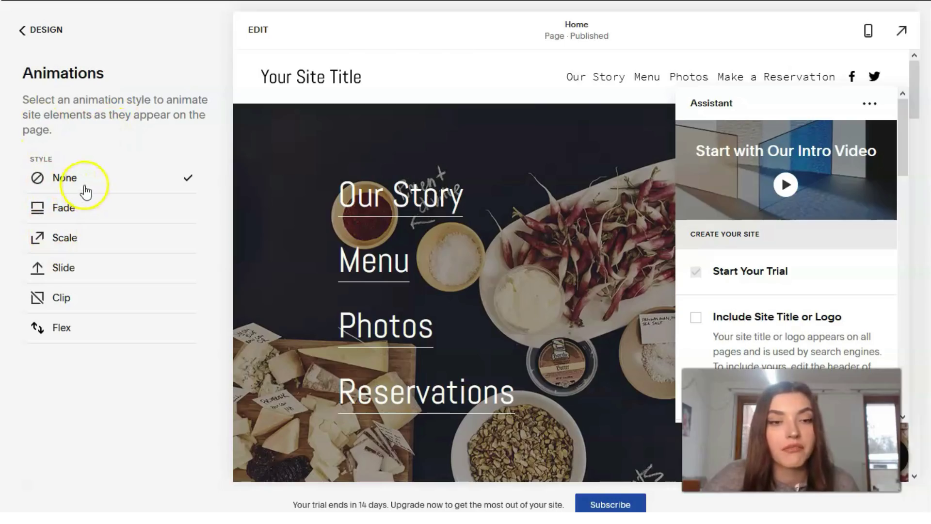
left_click(41, 31)
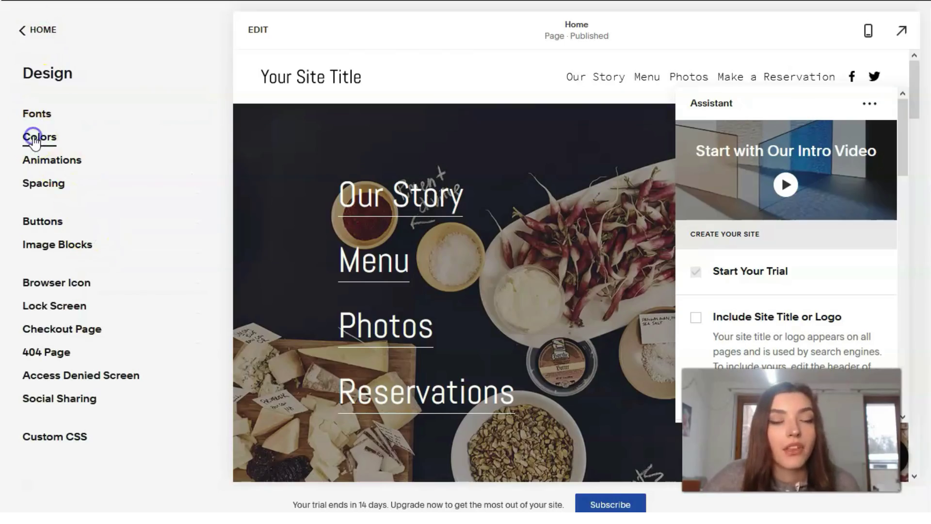
left_click(35, 139)
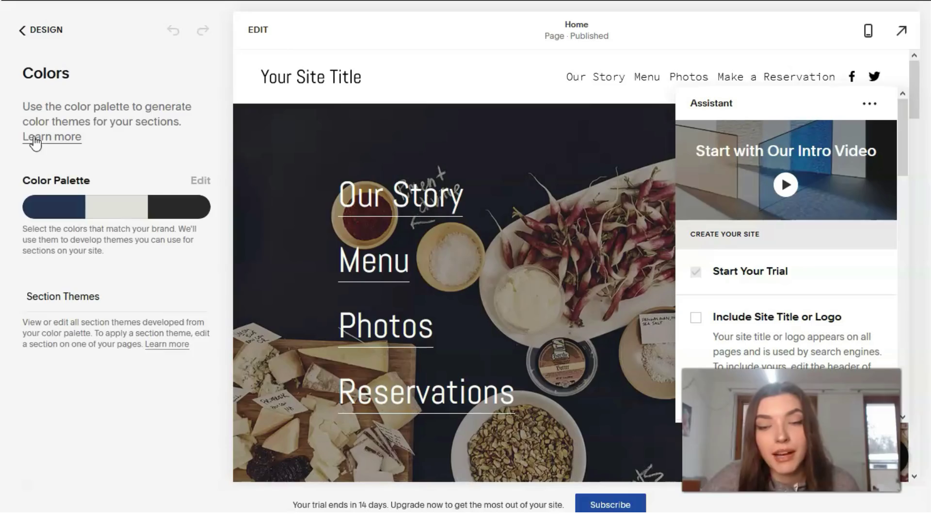
left_click(198, 181)
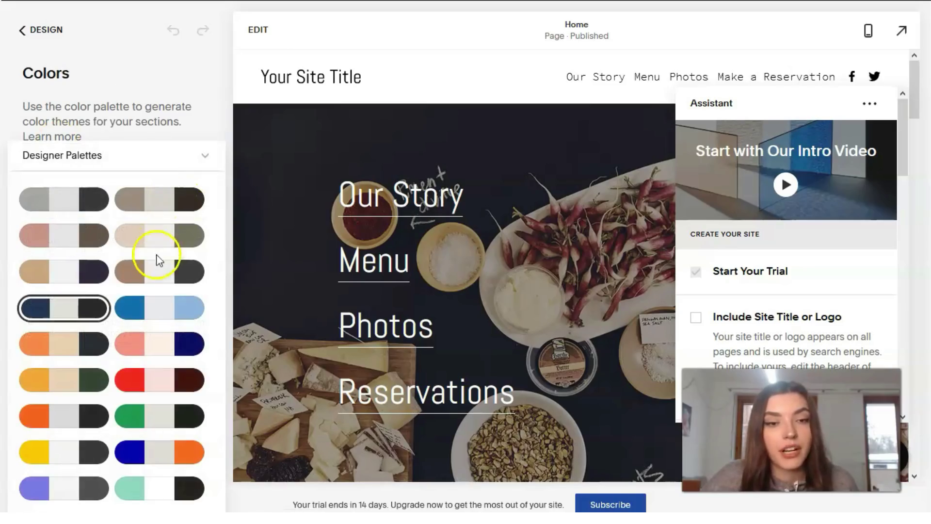
left_click(33, 30)
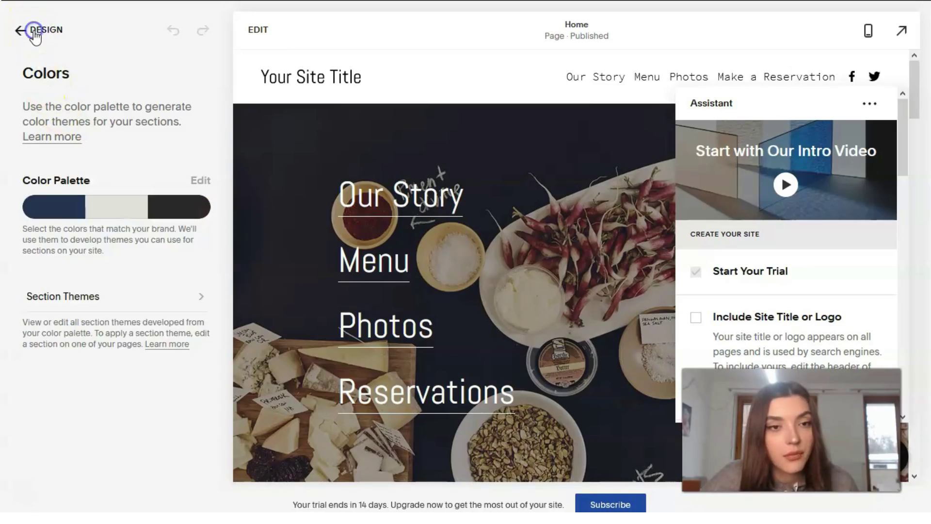
double_click(33, 31)
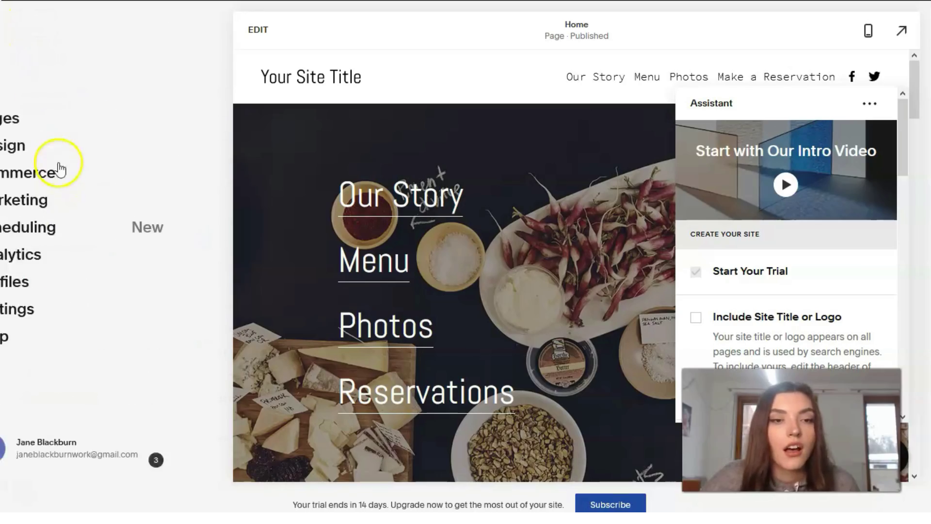
- Close the Commerce store-setup intro unused and return to the Design settings list
left_click(73, 173)
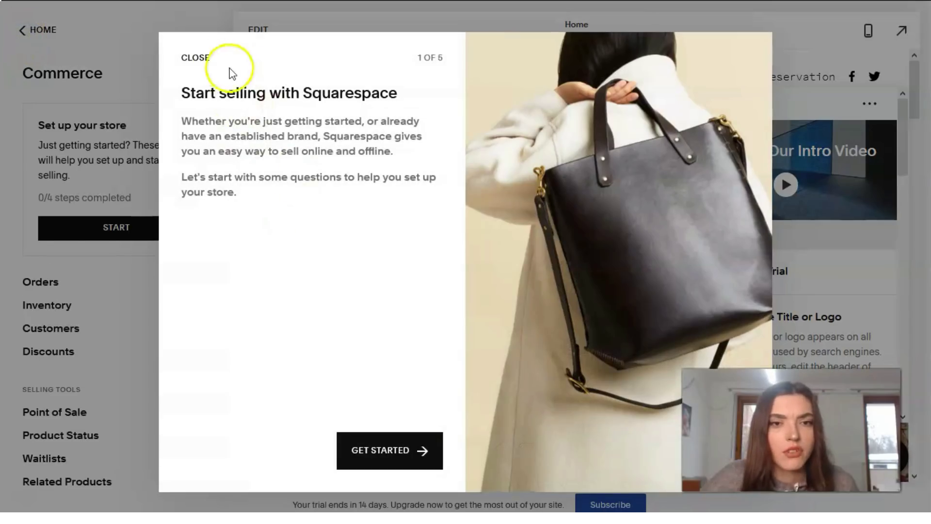
left_click(206, 59)
left_click(22, 31)
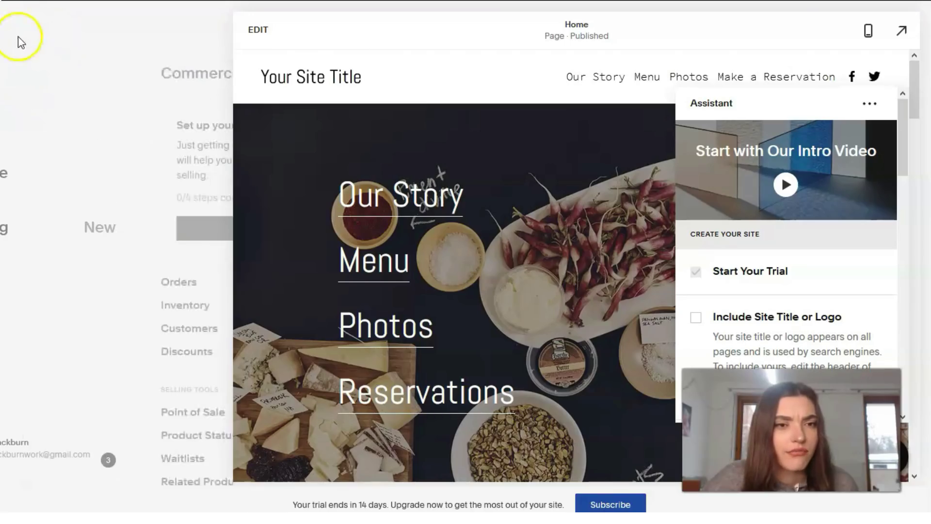
left_click(67, 147)
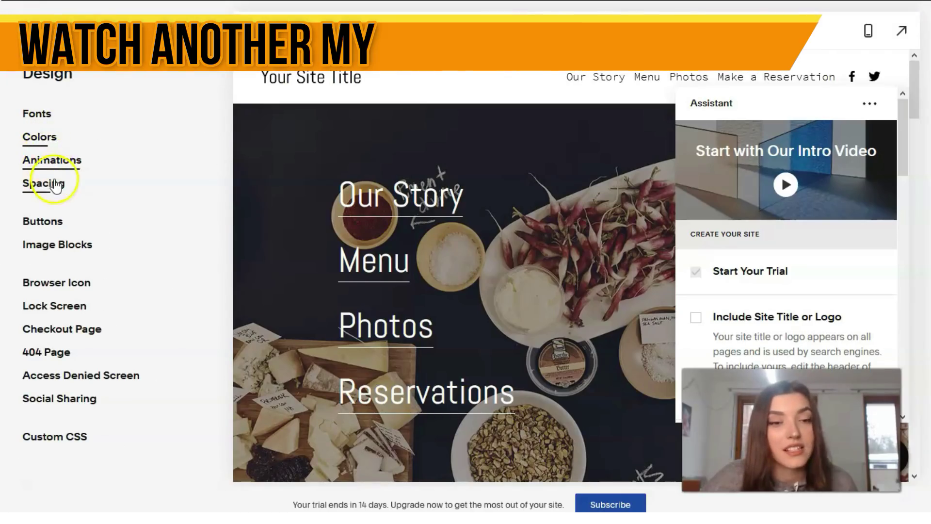
- Review the Abel 16px fonts, then reset buttons to Outline, Square, 1.2em padding defaults
left_click(30, 115)
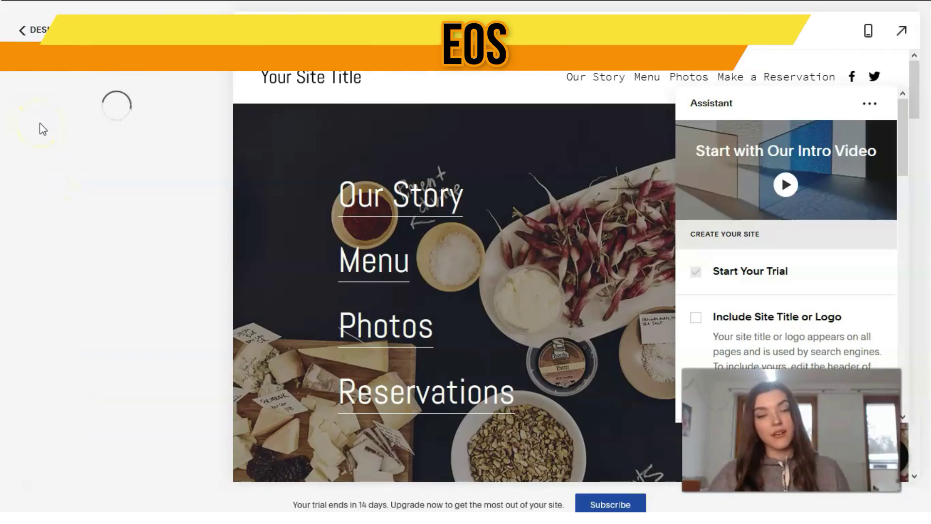
left_click(33, 124)
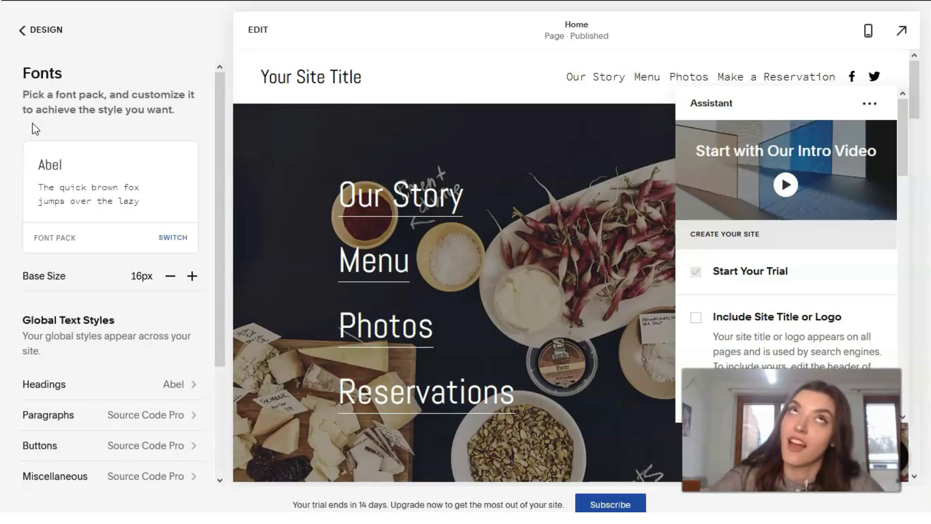
left_click(43, 28)
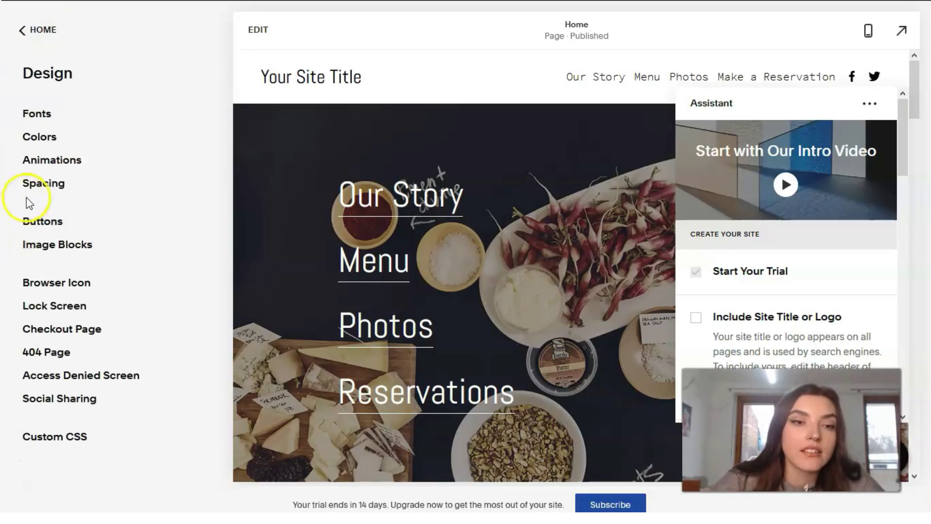
left_click(34, 224)
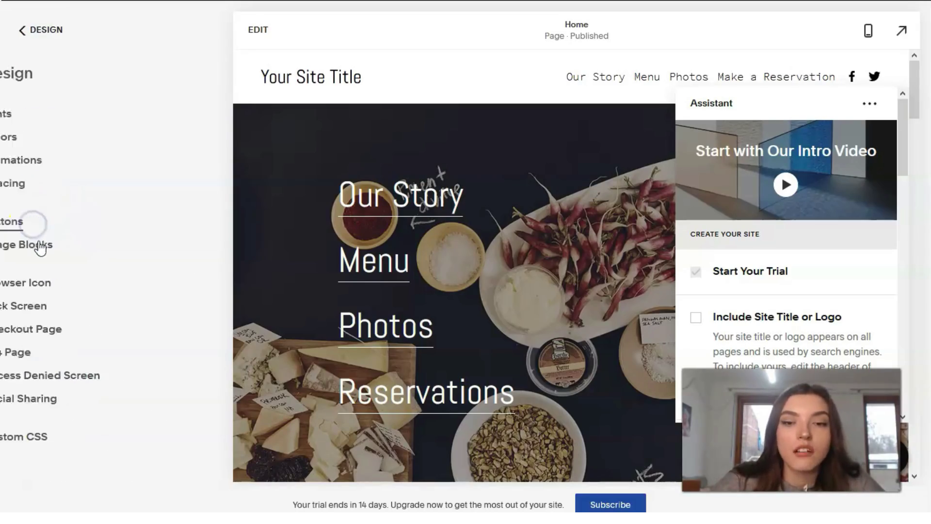
left_click(28, 235)
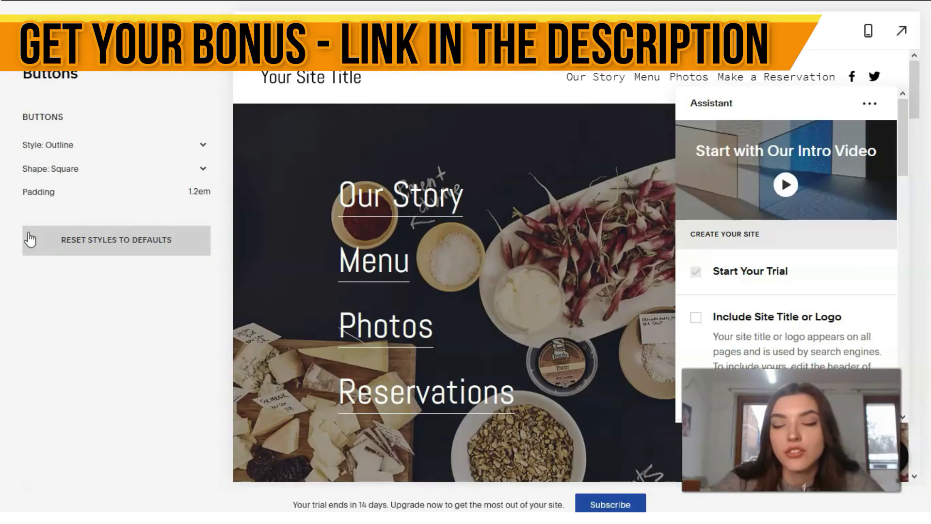
left_click(11, 215)
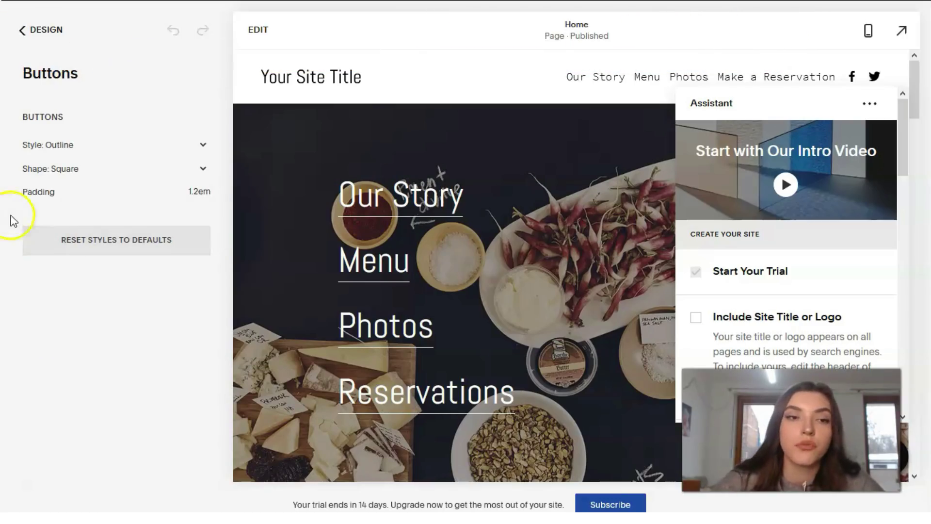
- Return to the main menu, open Commerce, and scroll through Orders, Discounts, Payments and Shipping options
left_click(25, 35)
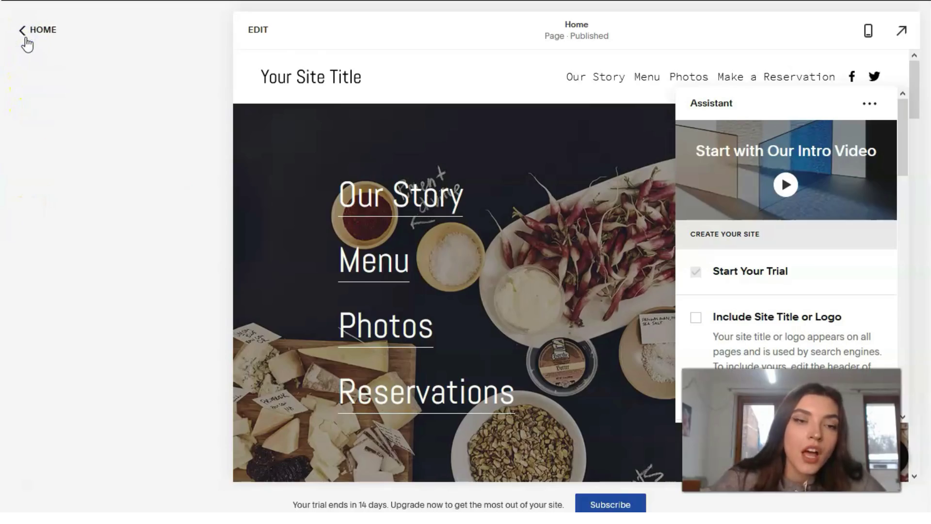
left_click(27, 43)
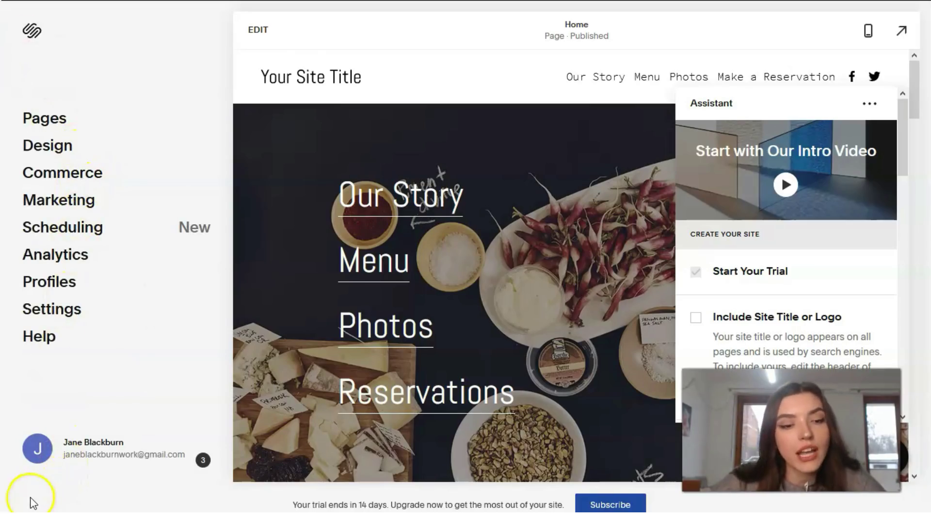
left_click(68, 173)
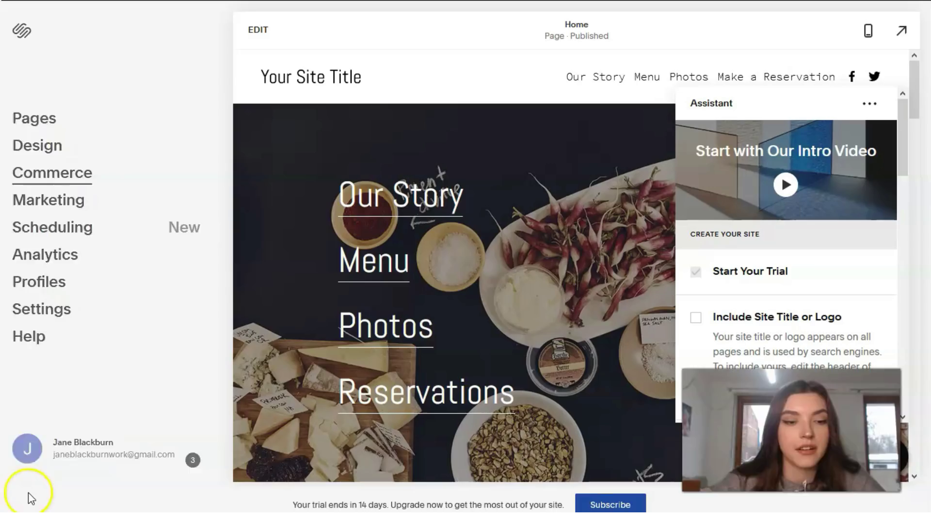
scroll(139, 219, "down", 5)
scroll(104, 218, "down", 1)
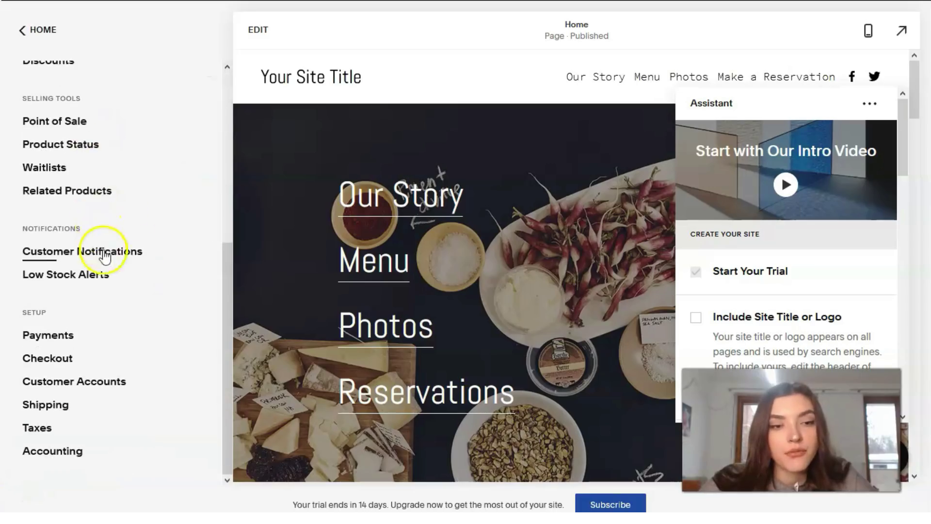
scroll(114, 257, "up", 7)
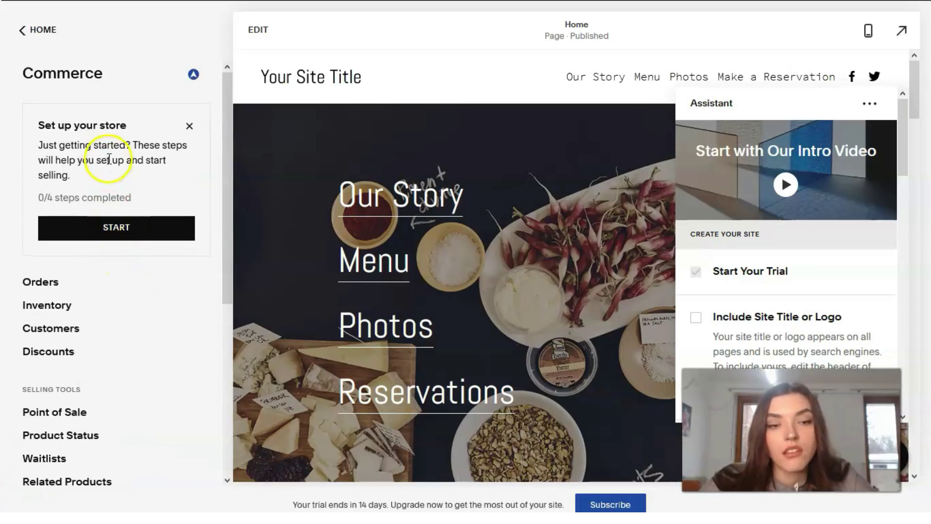
scroll(73, 301, "down", 3)
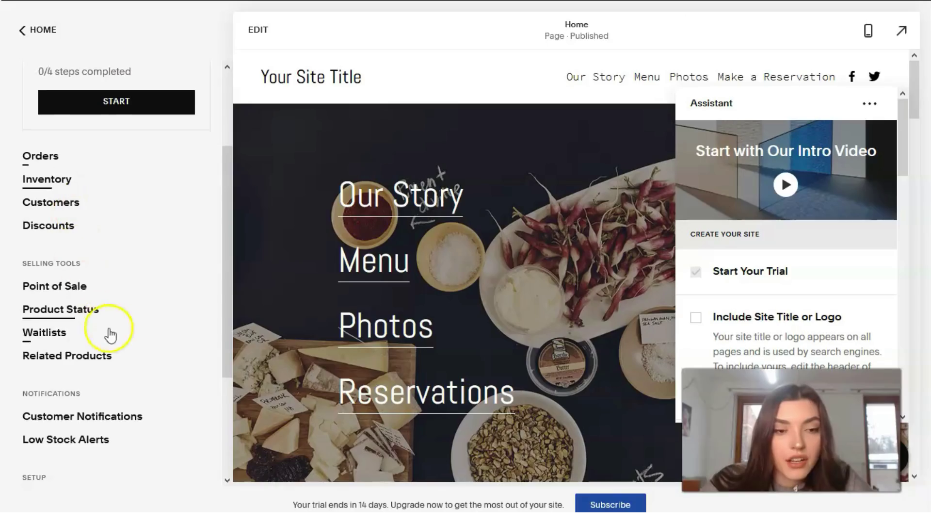
scroll(112, 335, "down", 3)
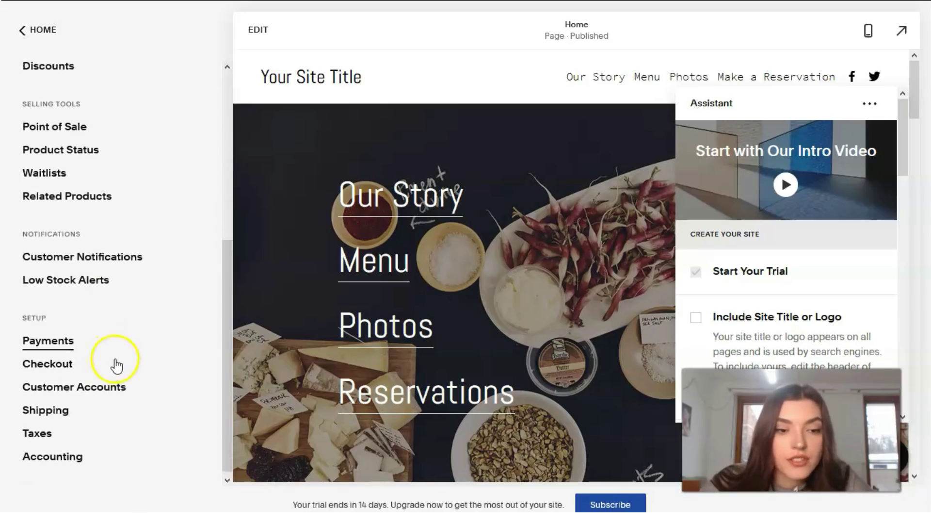
scroll(112, 364, "down", 1)
scroll(193, 276, "up", 5)
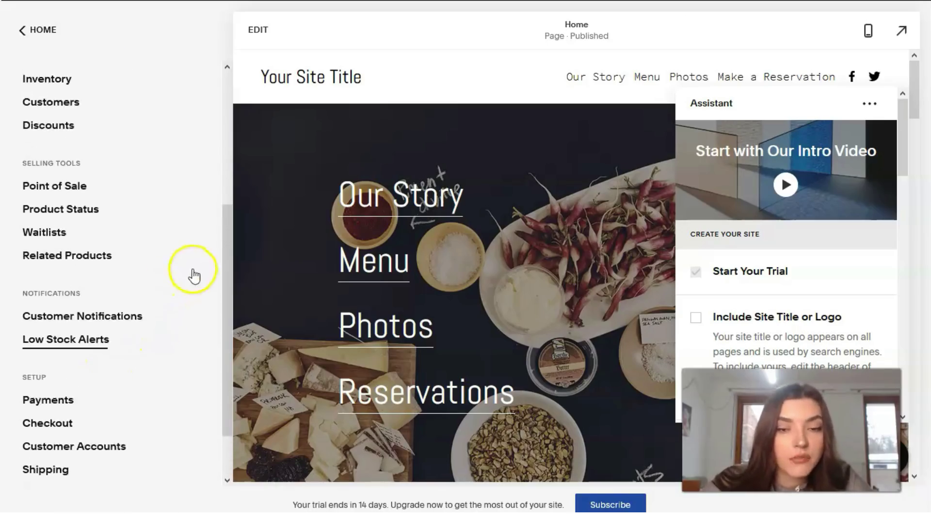
scroll(190, 275, "down", 1)
scroll(193, 274, "down", 1)
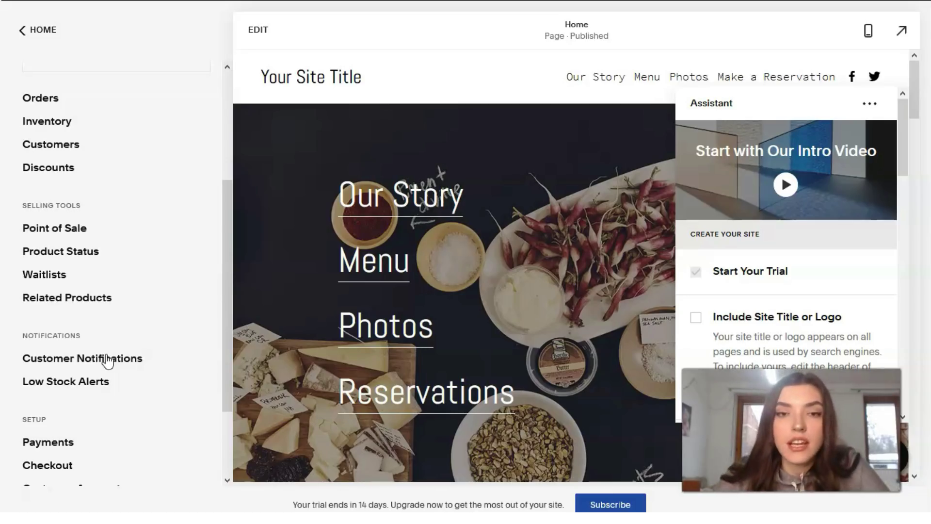
- Enter edit mode on the Home page and scroll from the hero to the opening hours and back
left_click(268, 39)
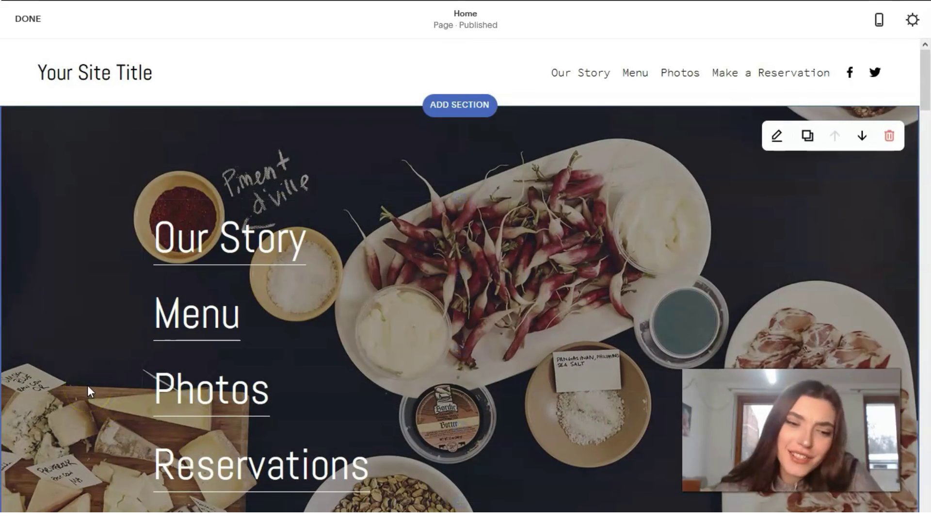
scroll(111, 452, "down", 15)
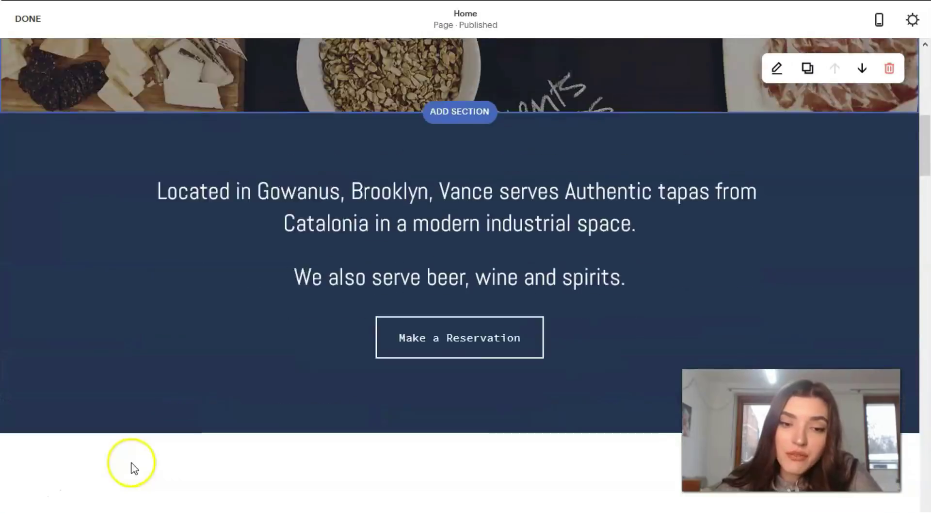
scroll(134, 456, "down", 10)
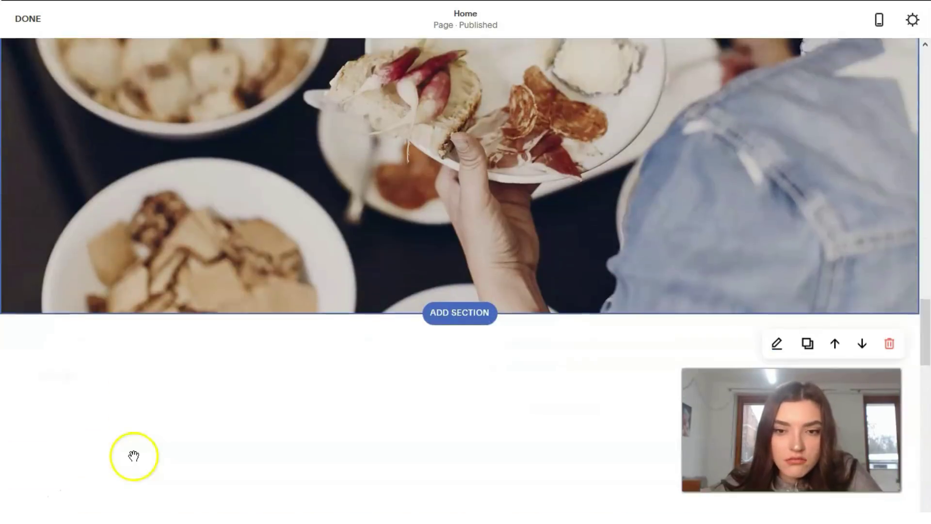
scroll(134, 455, "down", 6)
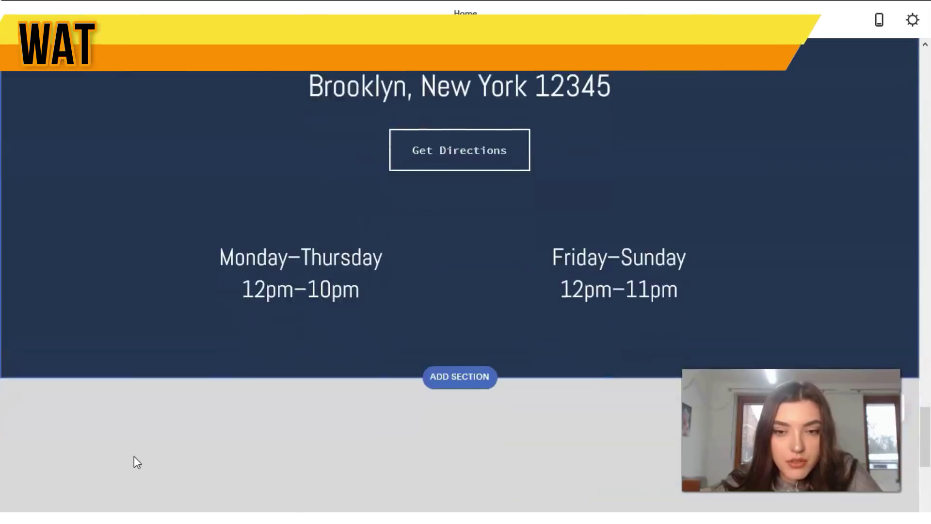
scroll(134, 456, "up", 12)
scroll(134, 455, "up", 15)
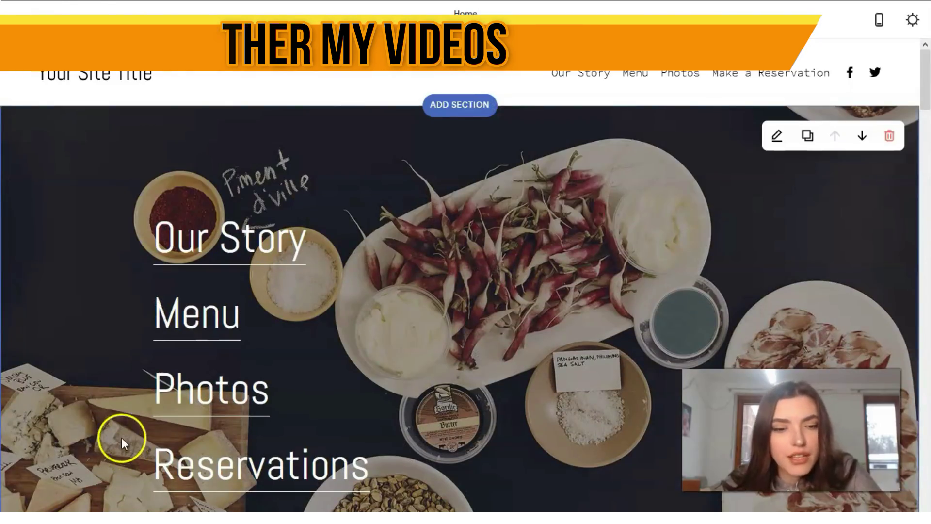
mouse_move(277, 69)
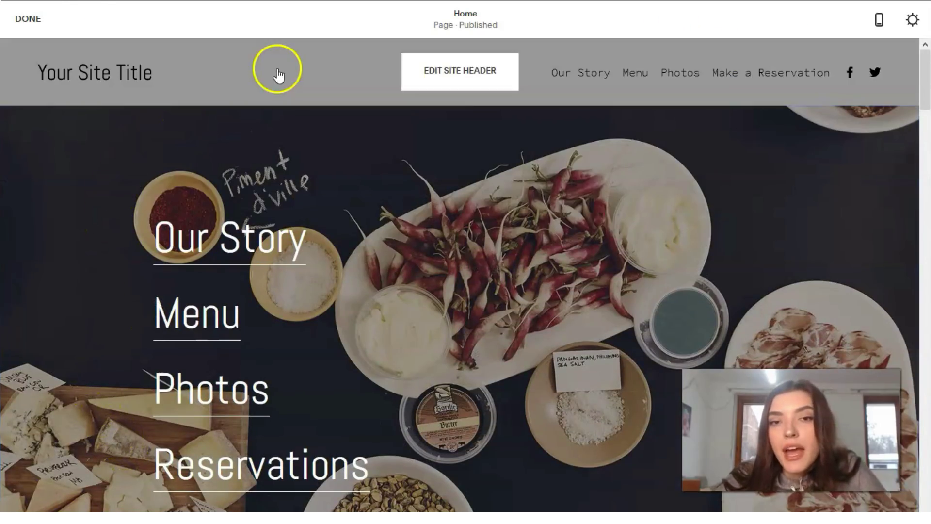
- In the header's Site Title & Logo settings, delete 'Your Site' so the title reads 'Title'
left_click(443, 74)
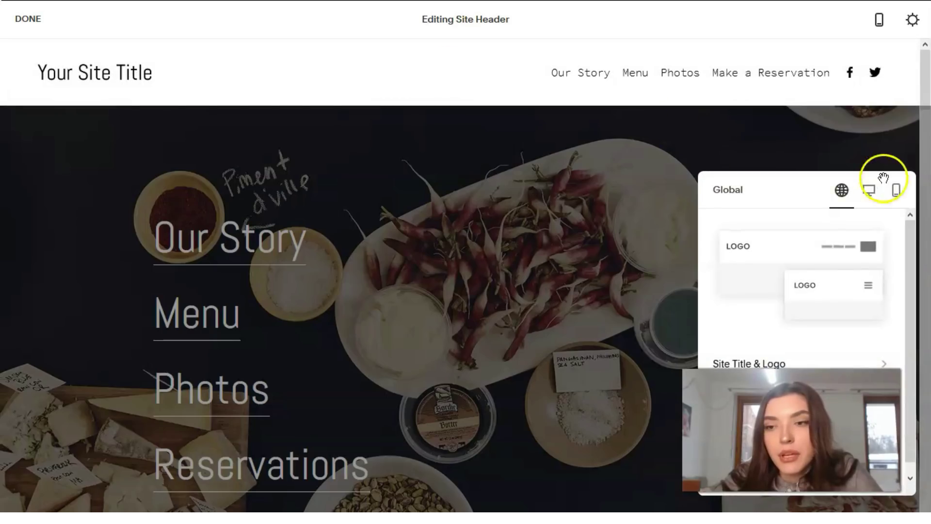
left_click_drag(818, 188, 426, 174)
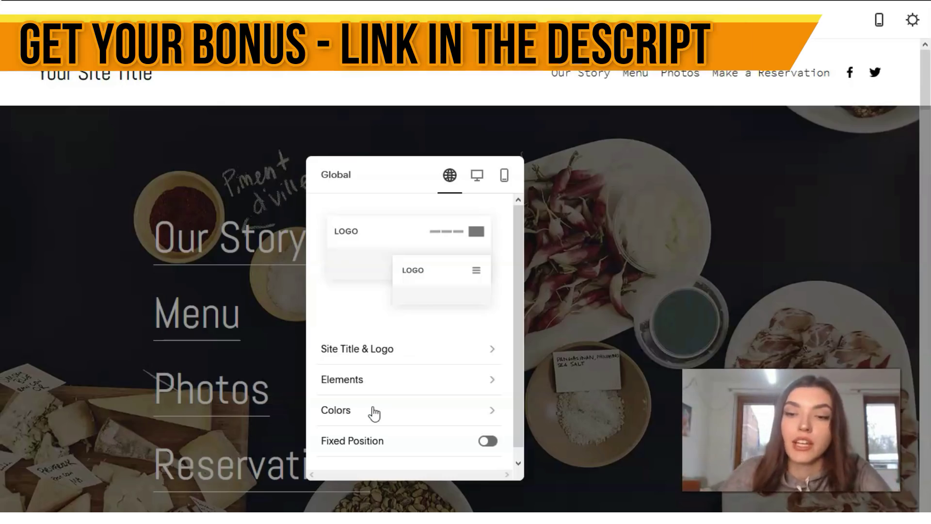
left_click(350, 352)
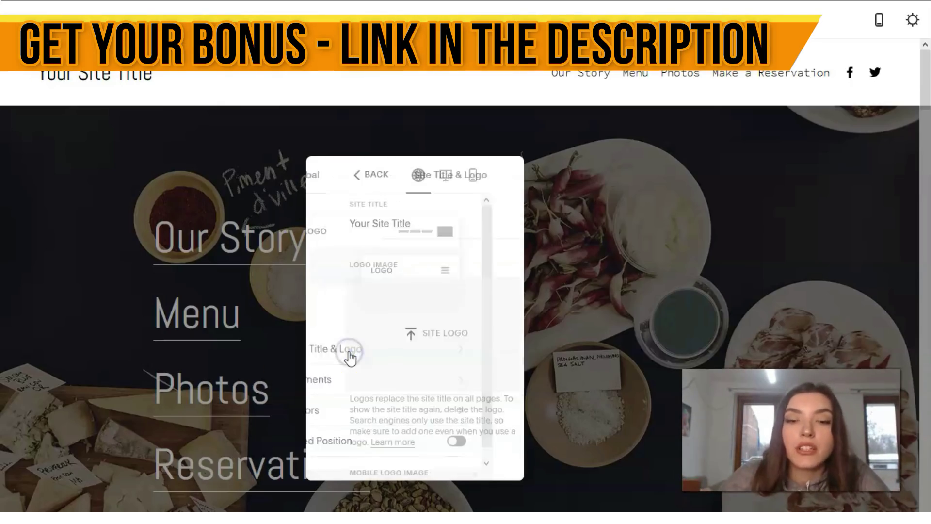
left_click_drag(360, 223, 321, 223)
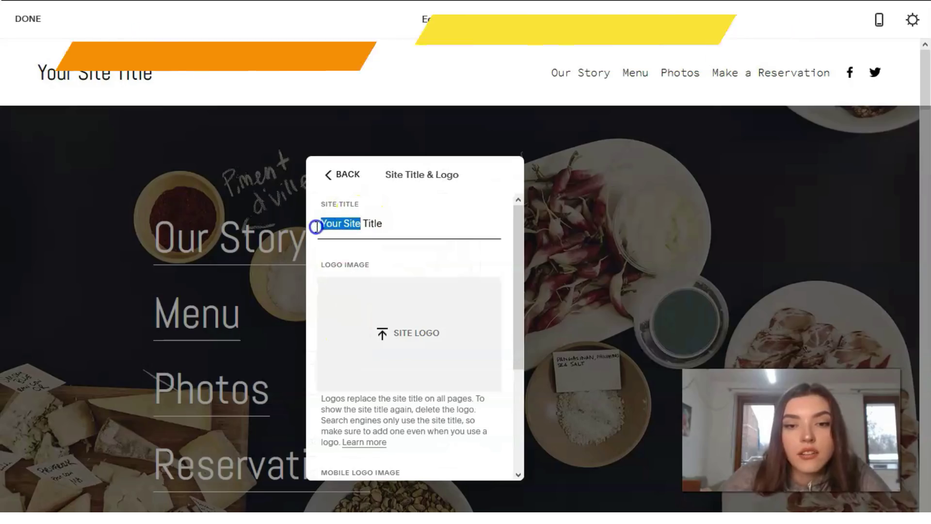
key("BackSpace")
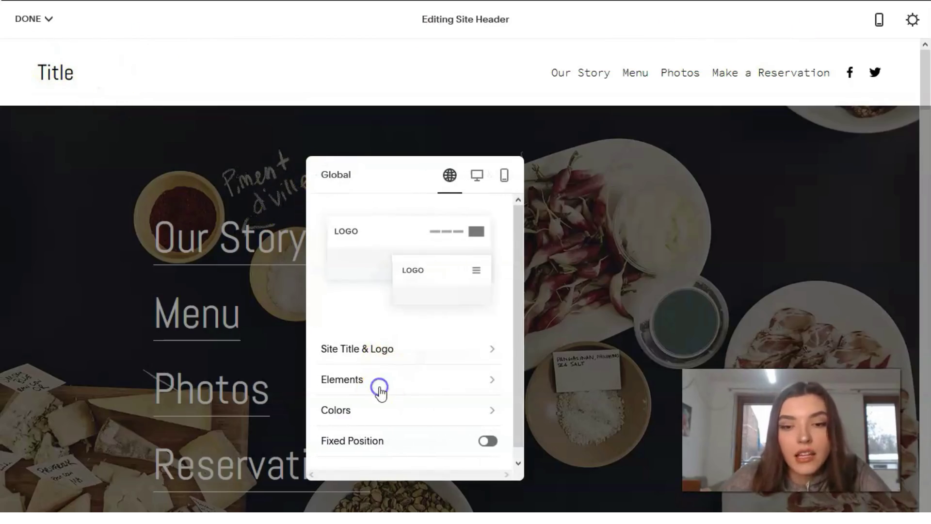
- Try adding a Get Started button to the header, then remove it again
left_click(379, 387)
left_click(504, 211)
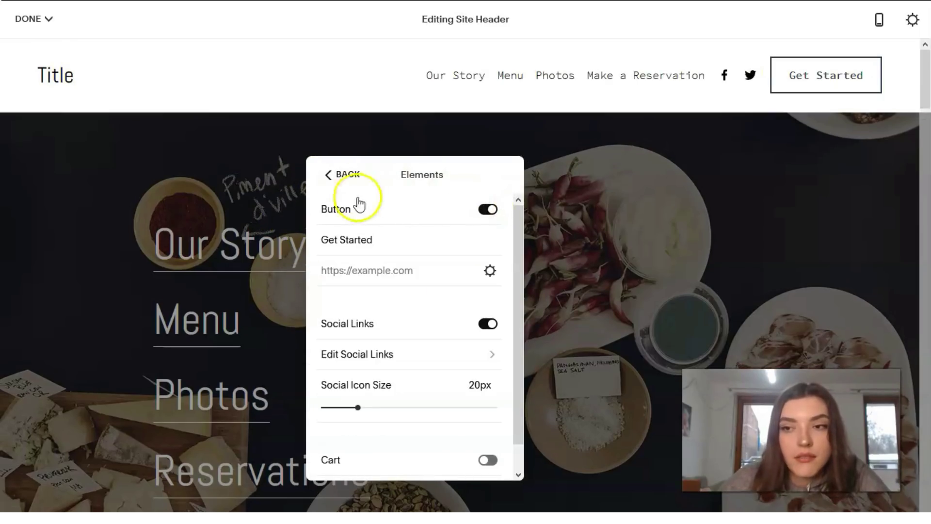
left_click(487, 210)
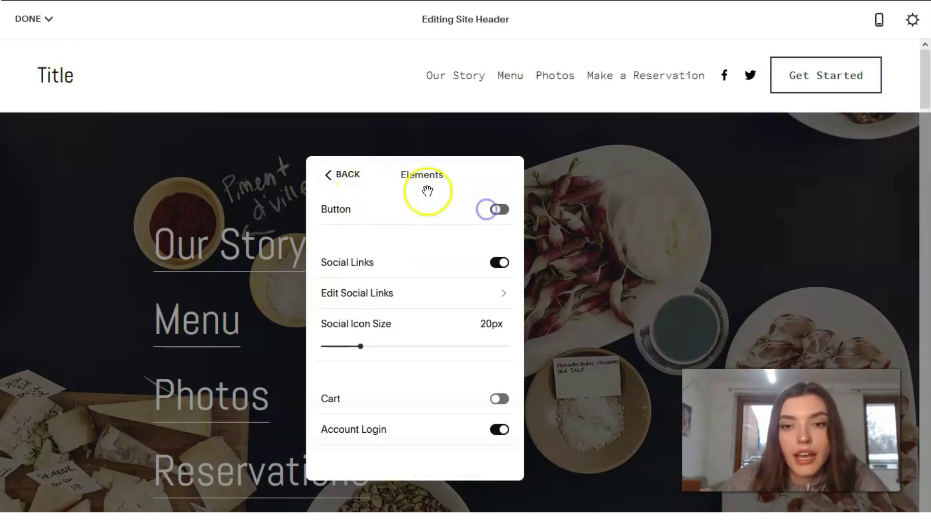
left_click(360, 176)
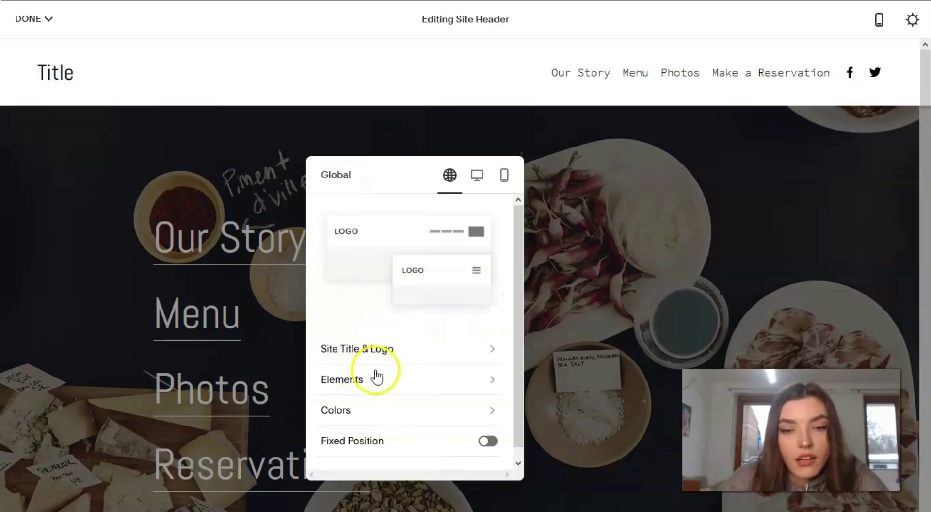
- Compare White Bold, Light Minimal and Dark Minimal, then apply the Black Minimal header theme
left_click(376, 408)
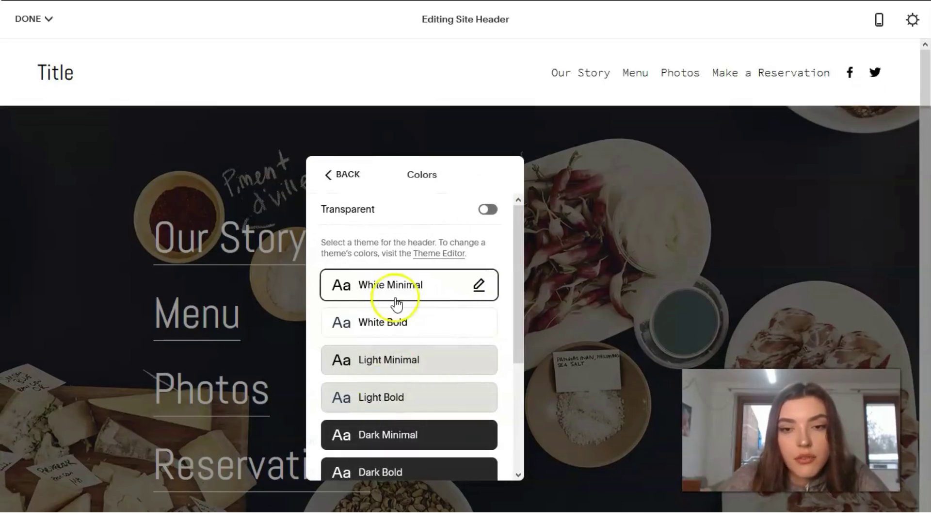
left_click(430, 325)
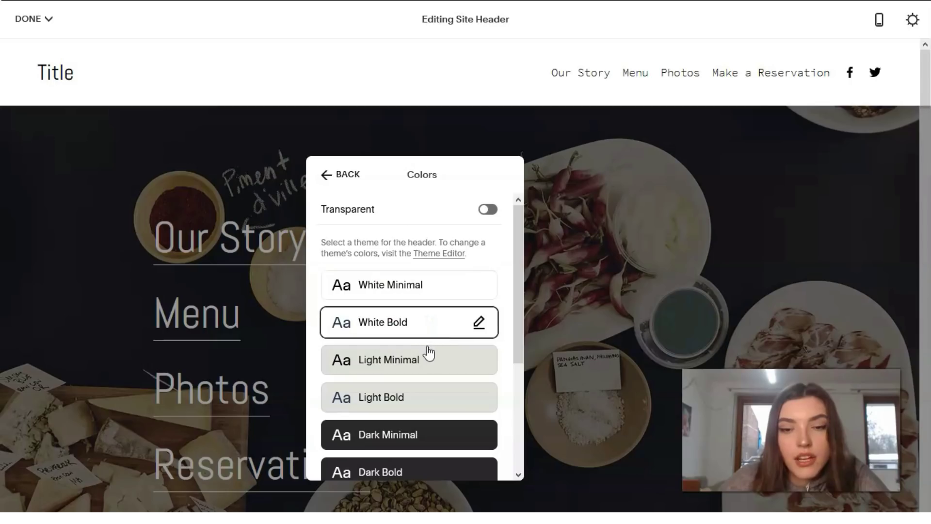
left_click(428, 349)
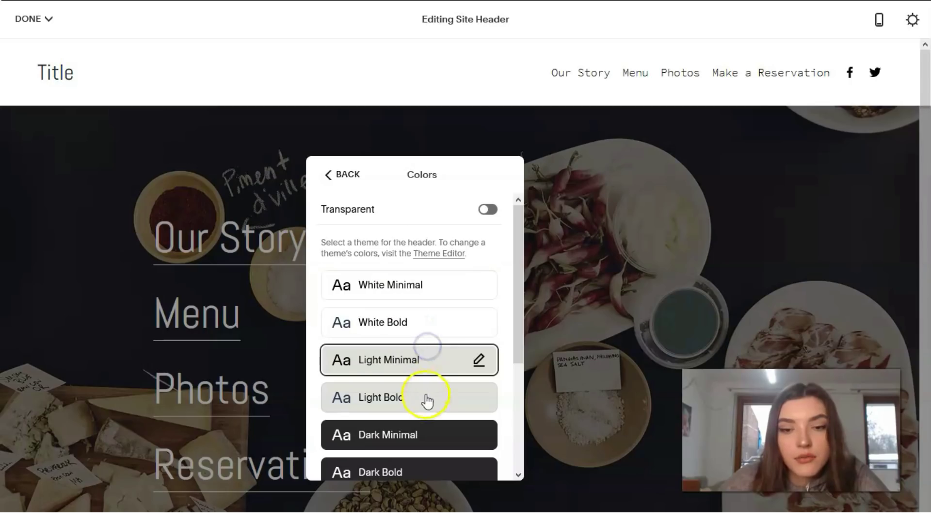
left_click(414, 434)
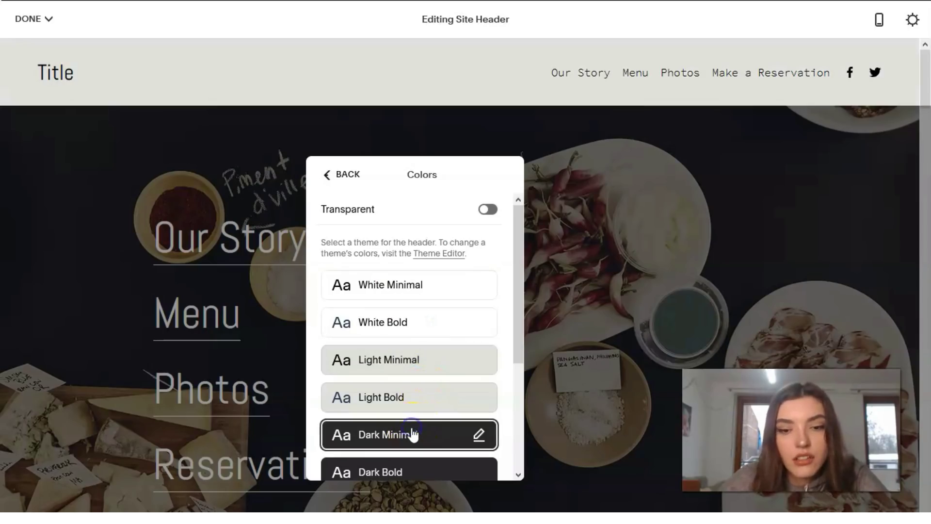
scroll(402, 334, "down", 4)
left_click(398, 341)
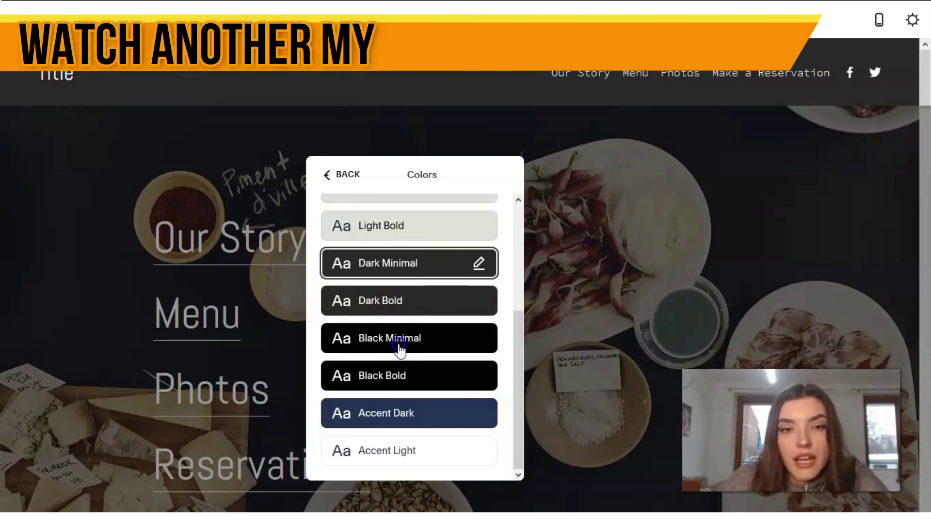
left_click(401, 413)
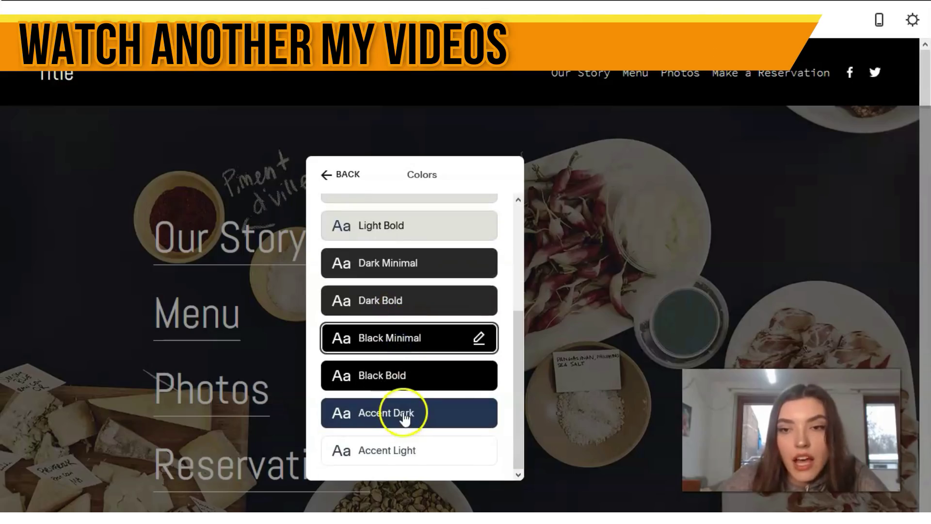
left_click(339, 180)
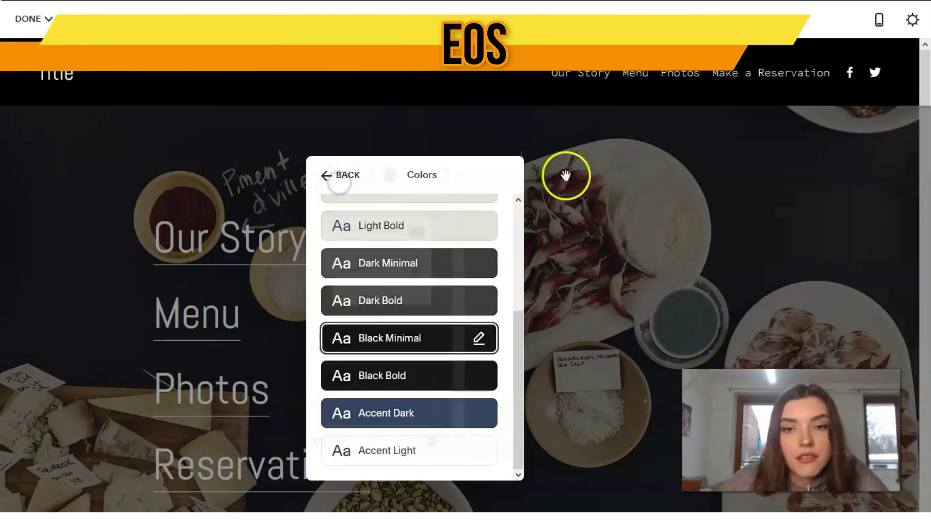
left_click(476, 106)
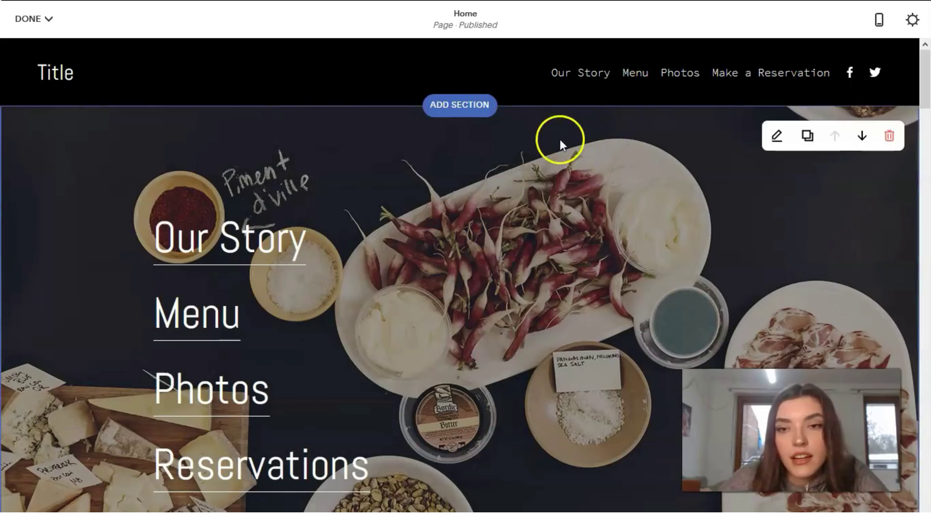
mouse_move(509, 88)
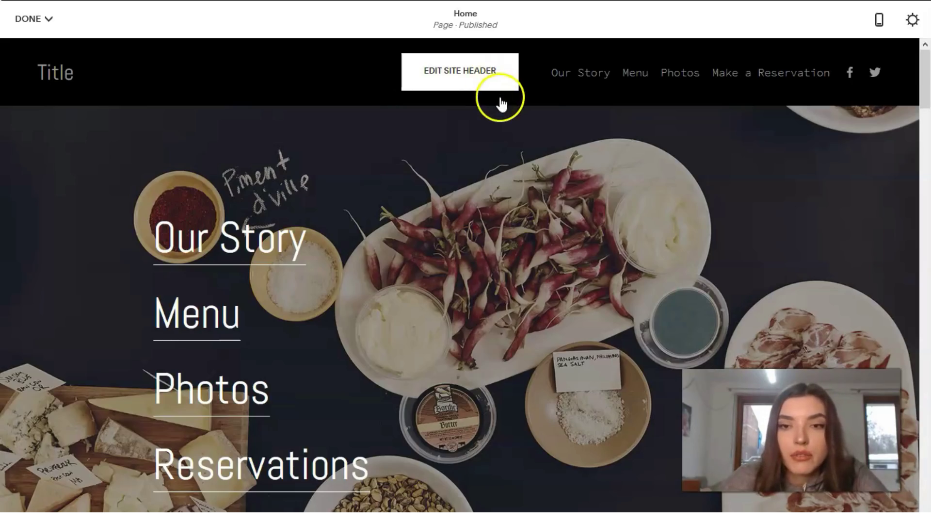
left_click(514, 207)
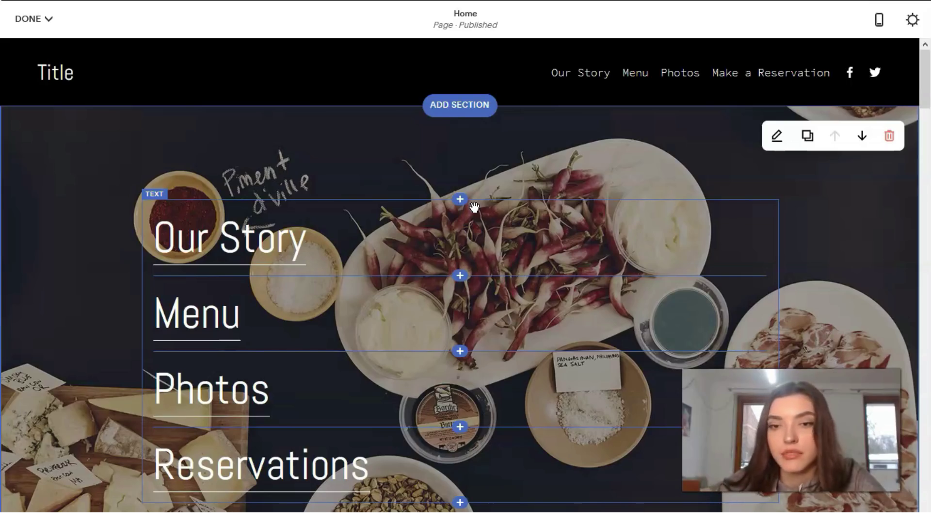
- Try Heading 2 and Heading 4 styles on the Our Story hero link
scroll(474, 208, "down", 3)
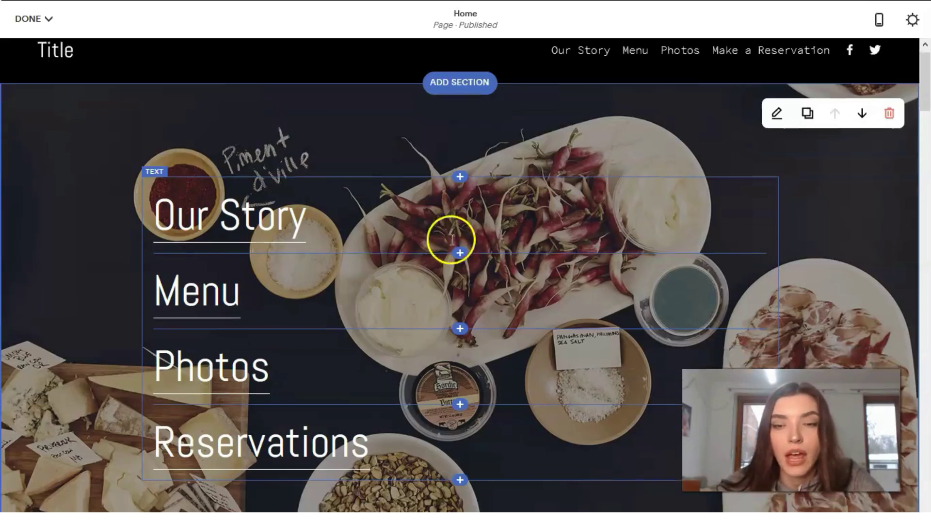
scroll(402, 255, "up", 3)
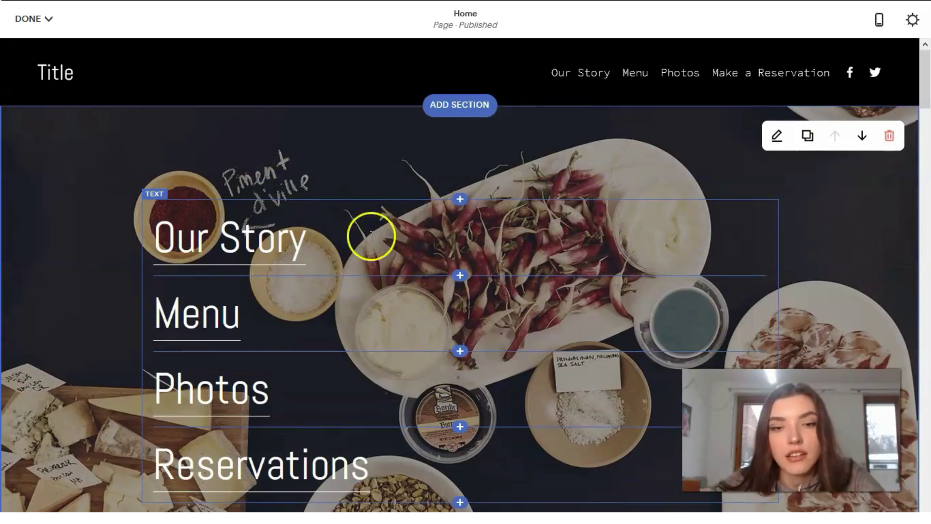
left_click(276, 254)
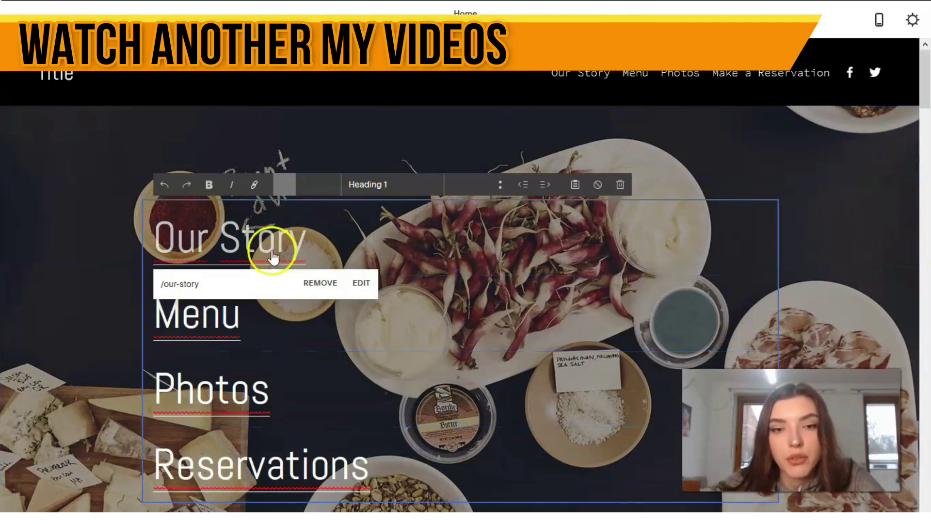
left_click(351, 187)
left_click(377, 222)
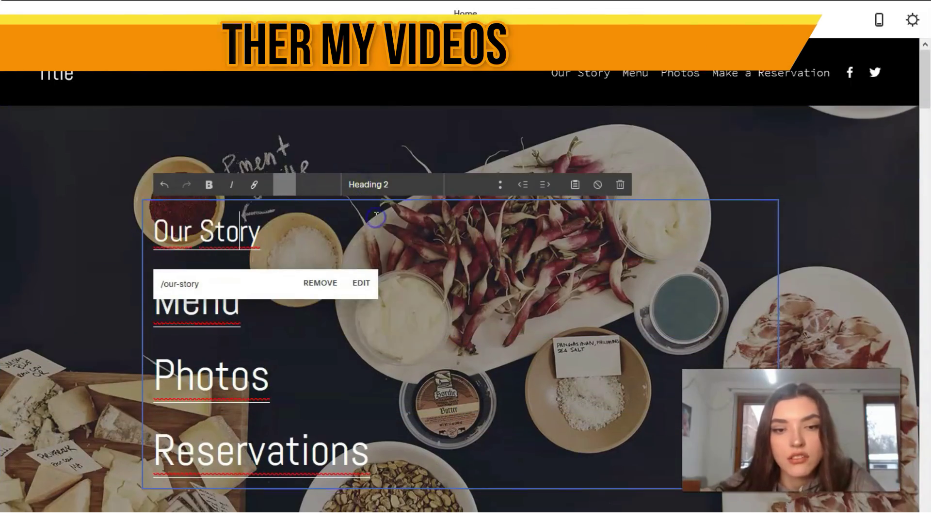
left_click(387, 185)
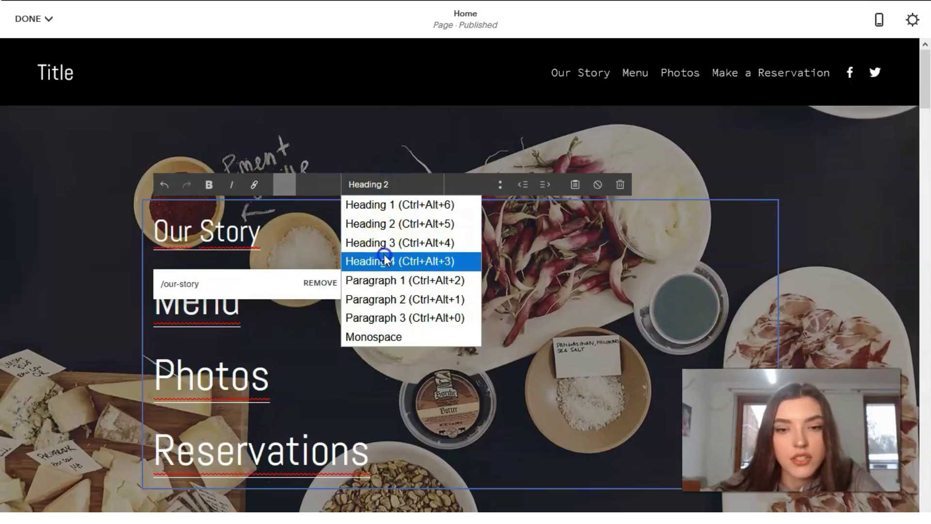
left_click(384, 259)
left_click(385, 184)
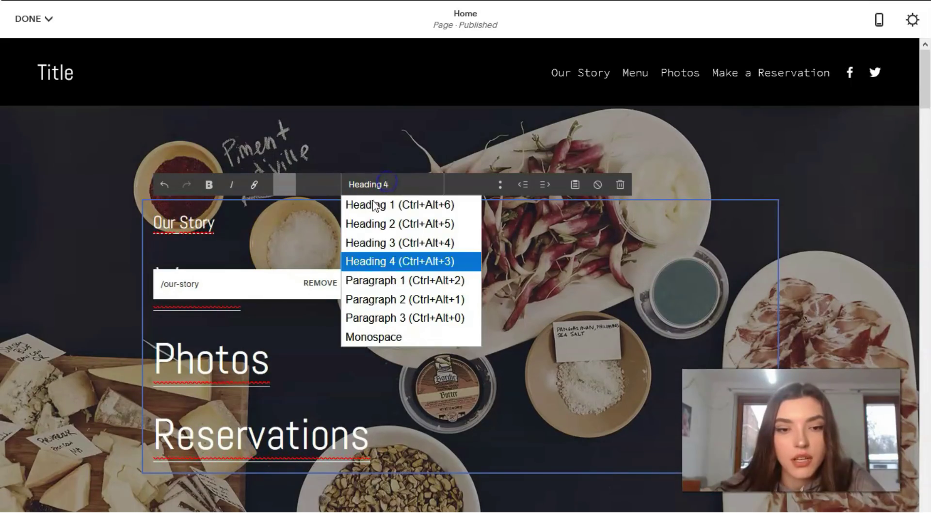
left_click(386, 262)
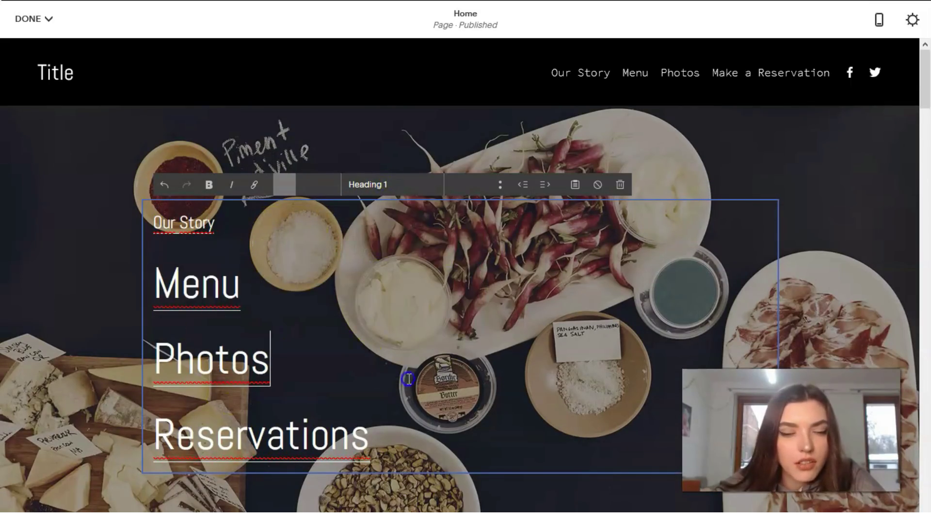
- Select all four hero links, set them to bold Heading 2, and leave the text block
left_click_drag(388, 422, 153, 221)
left_click(407, 183)
left_click(403, 261)
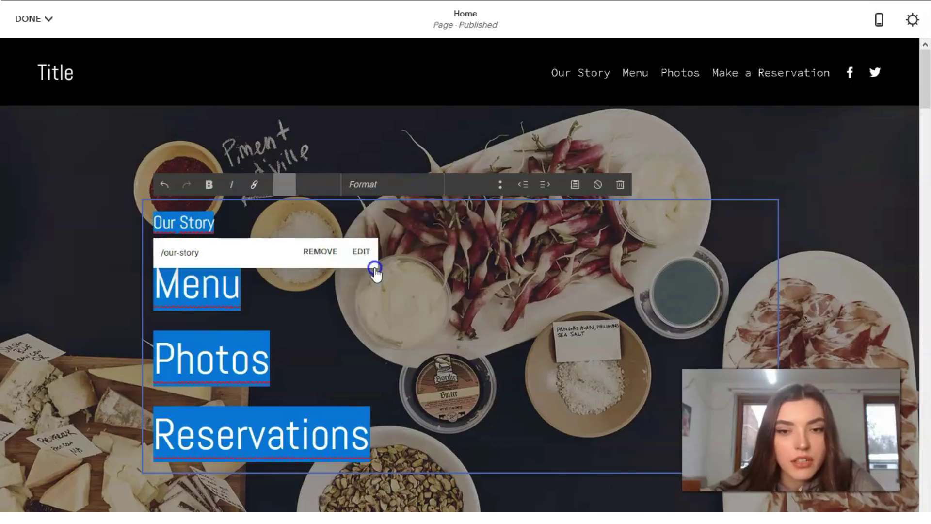
left_click(378, 187)
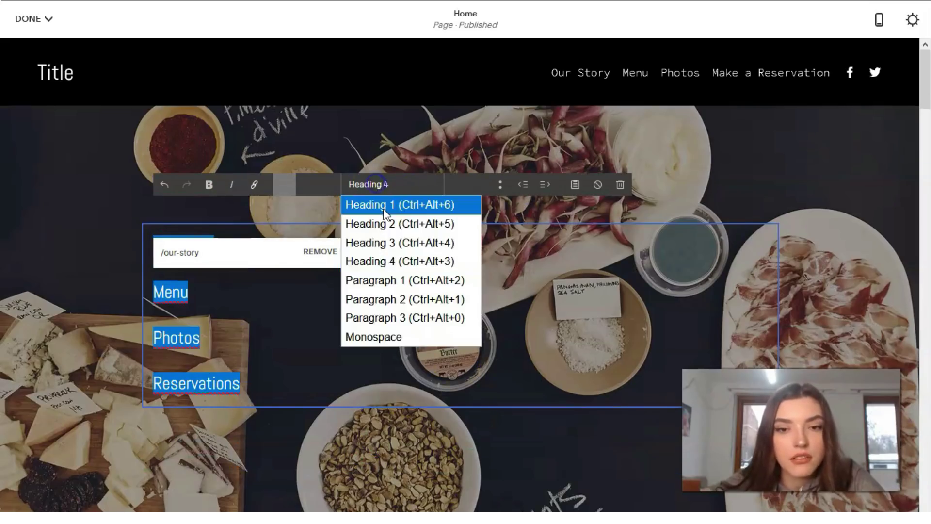
left_click(378, 203)
left_click(369, 185)
left_click(353, 203)
left_click(383, 224)
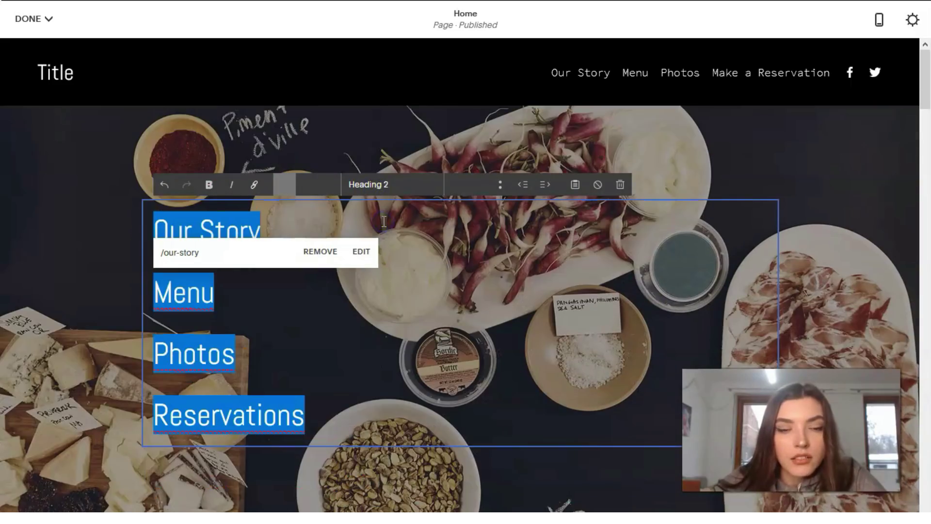
left_click(213, 185)
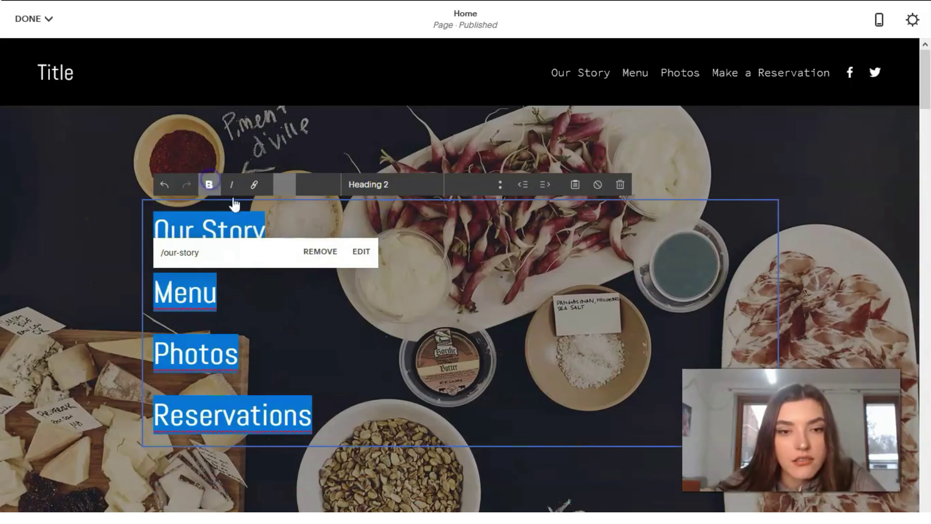
left_click(465, 351)
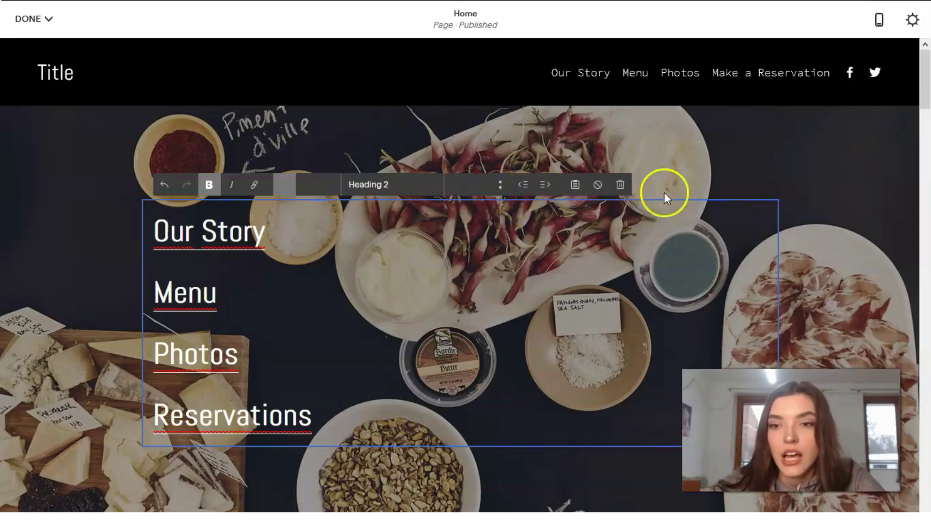
left_click(679, 149)
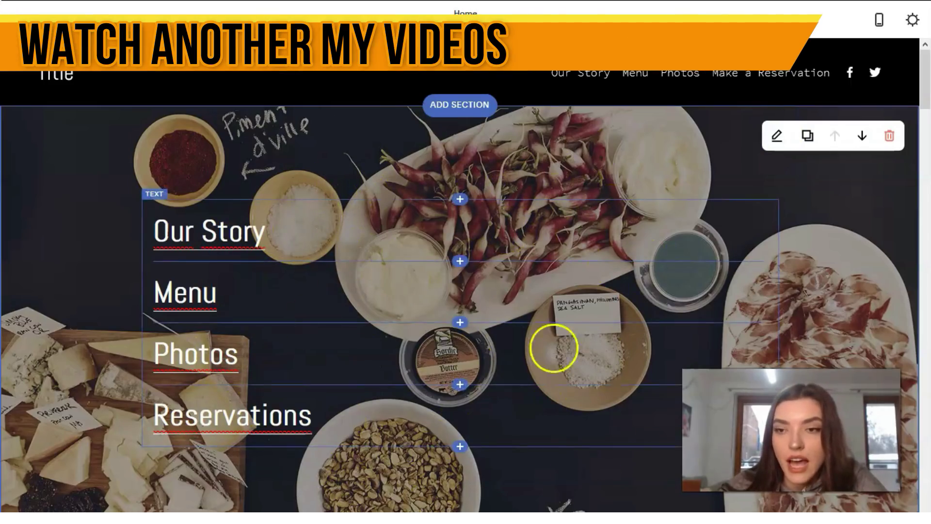
- Open the hero section settings and try Medium and Small heights, keeping Large
left_click(776, 137)
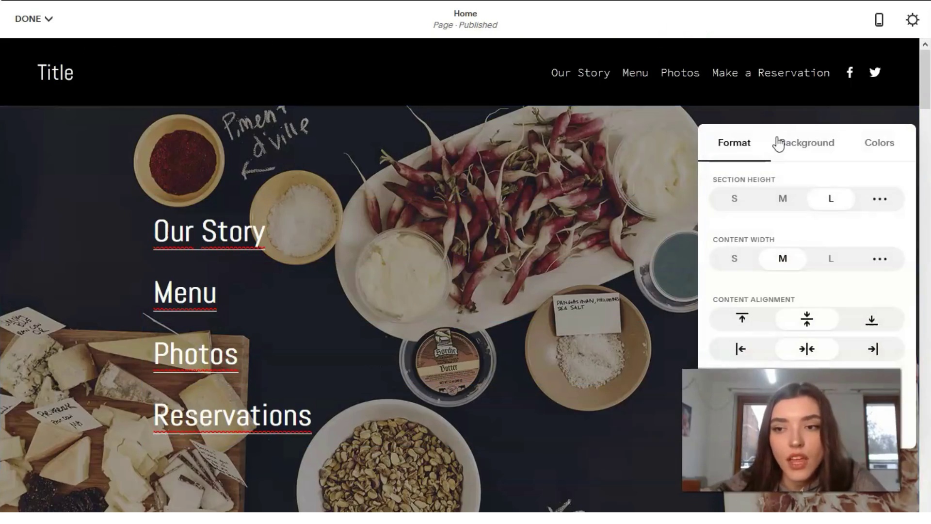
left_click_drag(758, 153, 370, 129)
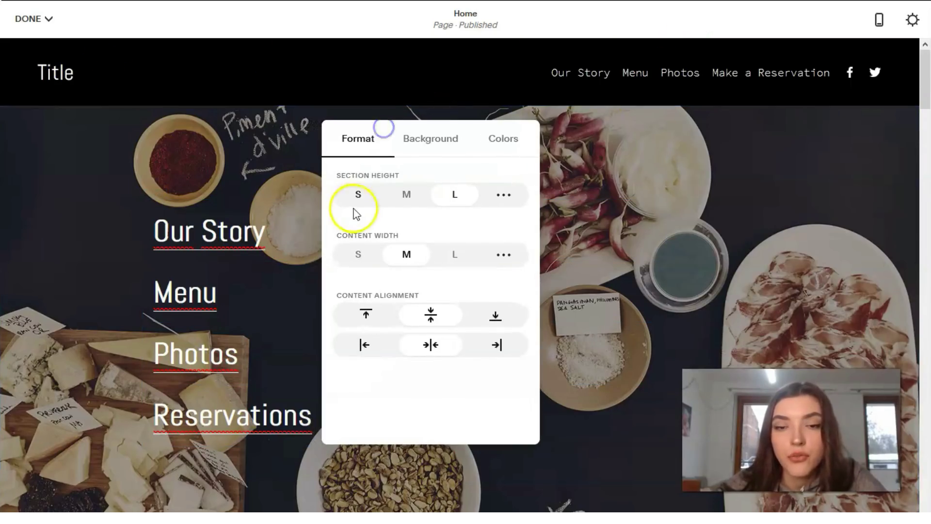
left_click(406, 197)
left_click(365, 196)
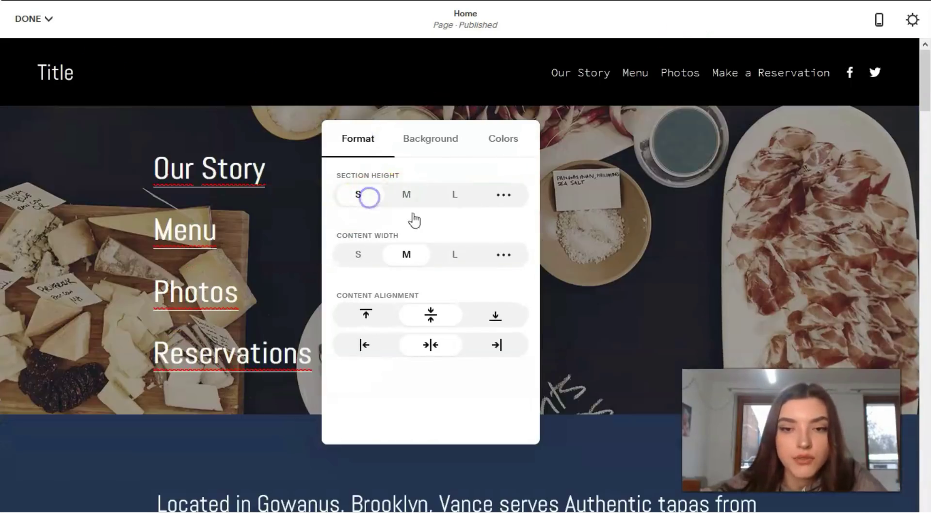
left_click(457, 199)
left_click(436, 140)
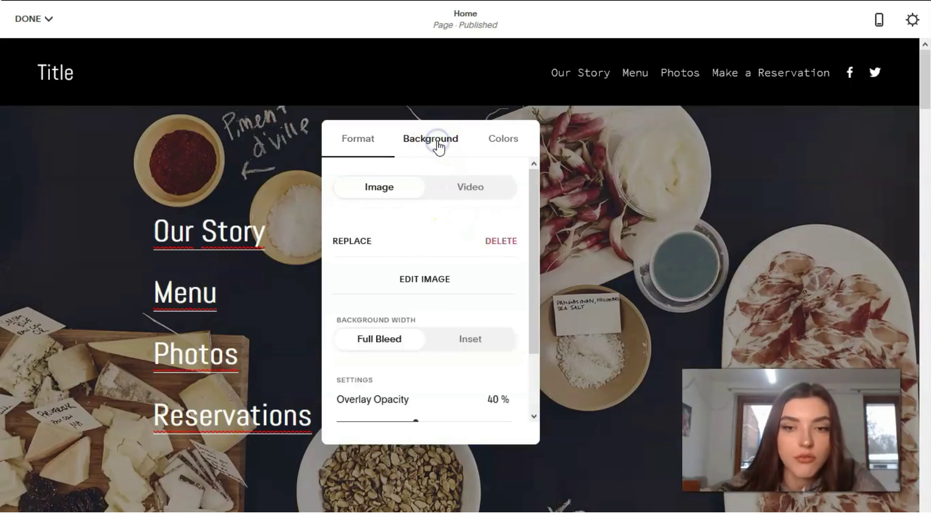
left_click(388, 143)
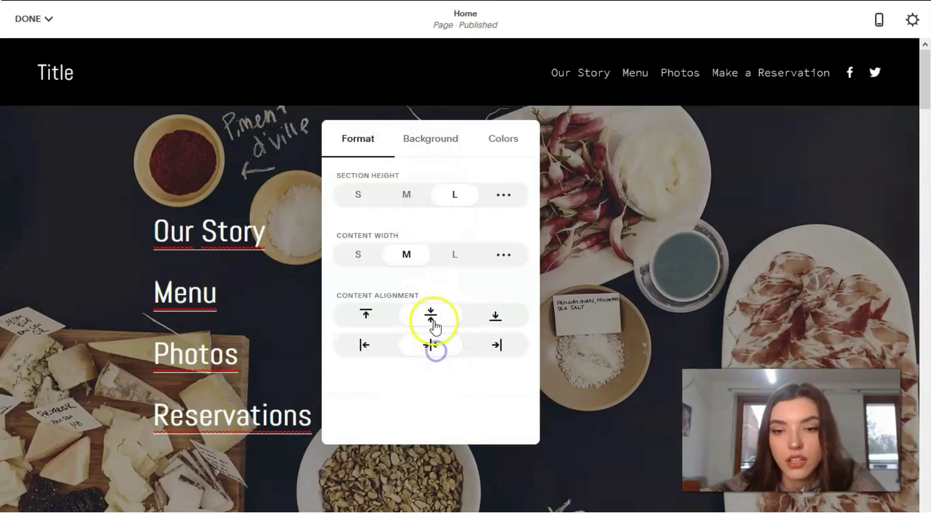
- Try bottom and right content alignment, then return the hero content to centred both ways
left_click(496, 318)
left_click(500, 345)
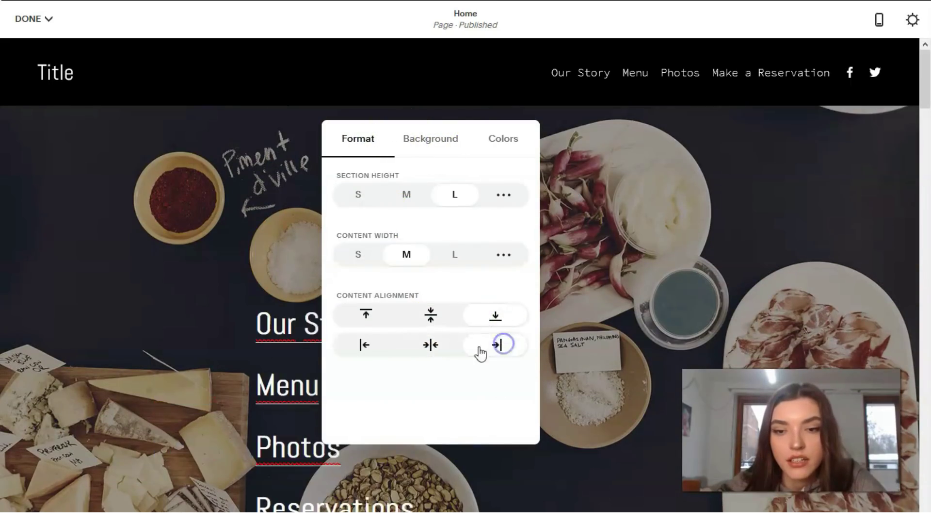
left_click(443, 343)
left_click(431, 315)
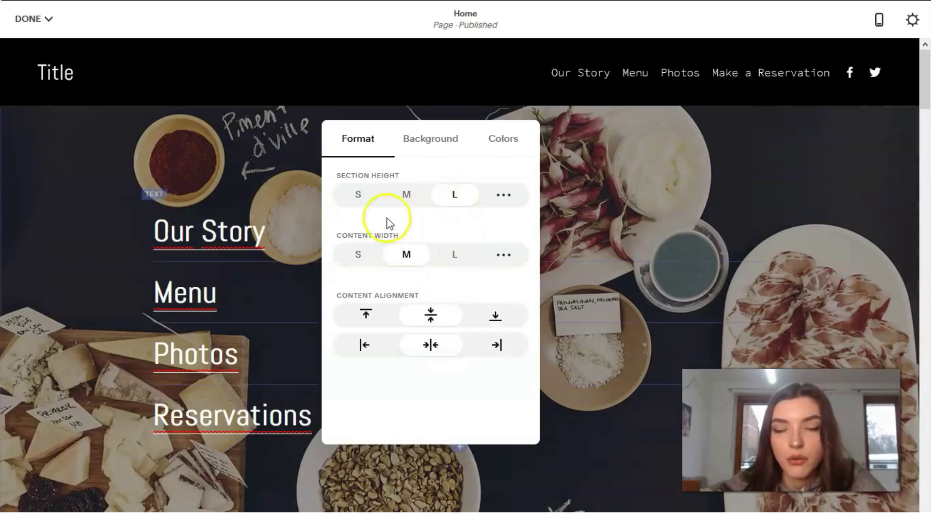
- Show the hero's Background options with the wooden-table food photo and open it in the image editor
left_click(416, 145)
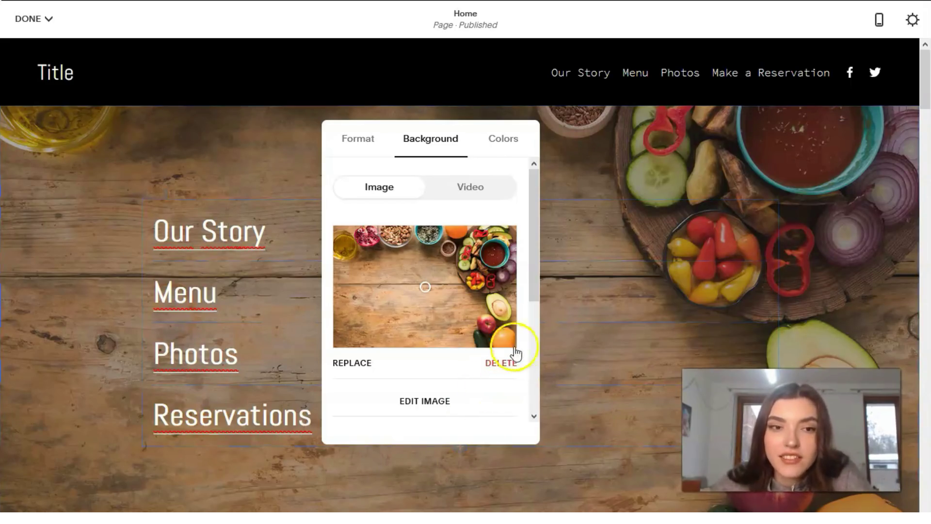
left_click(453, 407)
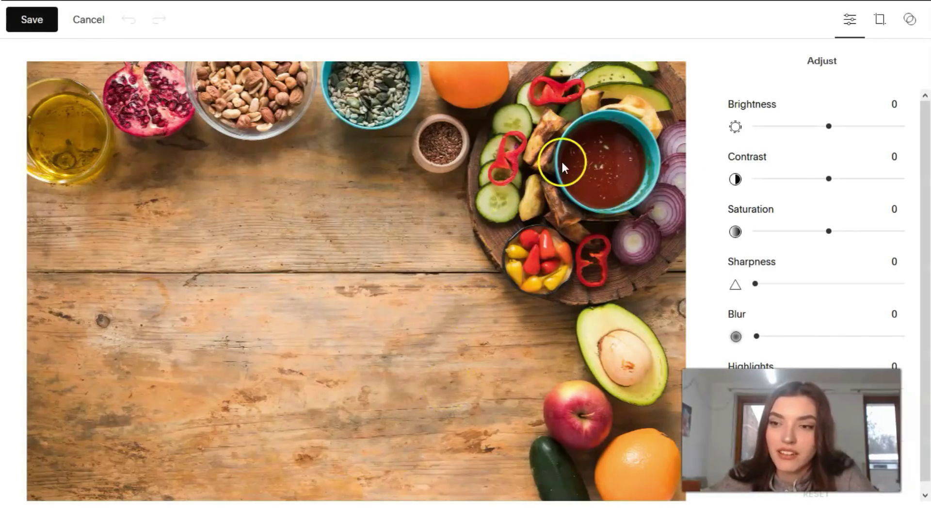
- Set the food photo's Brightness to -22 and Contrast to -21, then save and confirm permanently
mouse_move(828, 127)
left_mouse_down()
mouse_move(807, 127)
mouse_move(818, 134)
left_mouse_up()
left_click(827, 179)
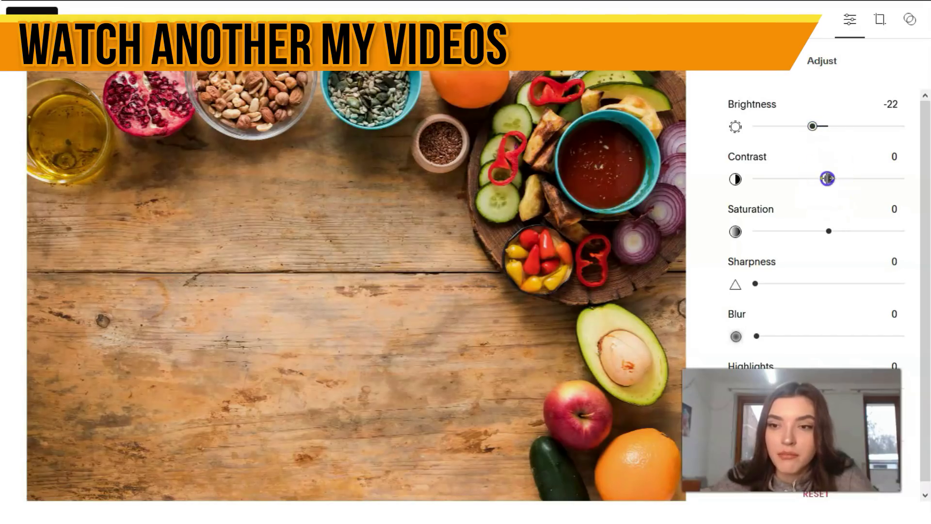
left_click_drag(827, 178, 814, 179)
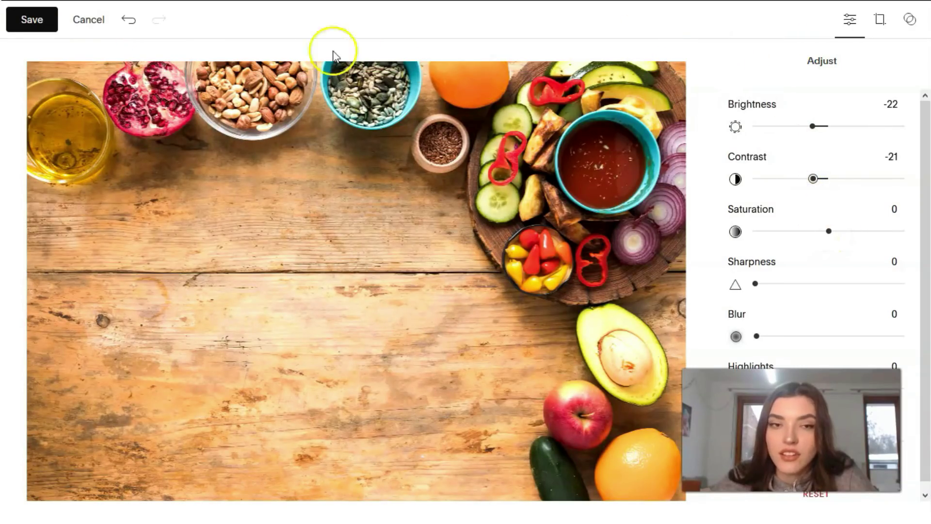
left_click(42, 21)
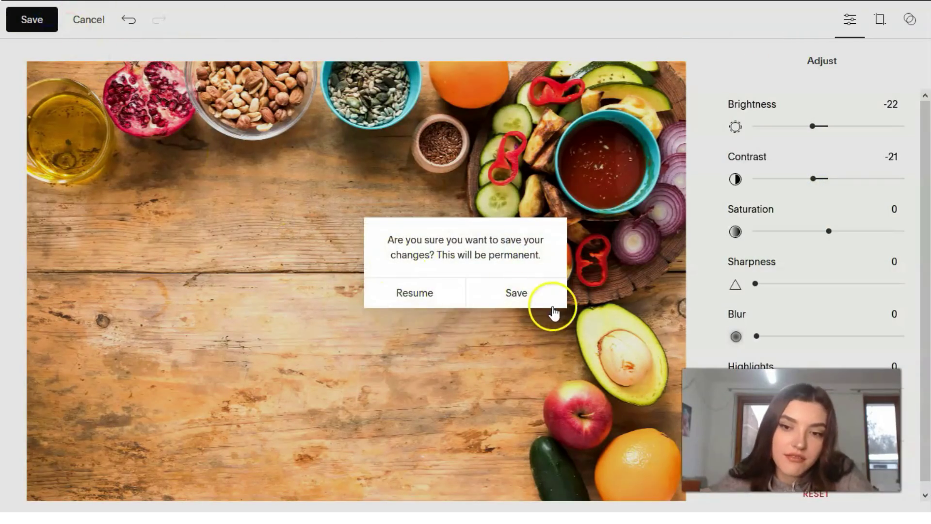
left_click(520, 297)
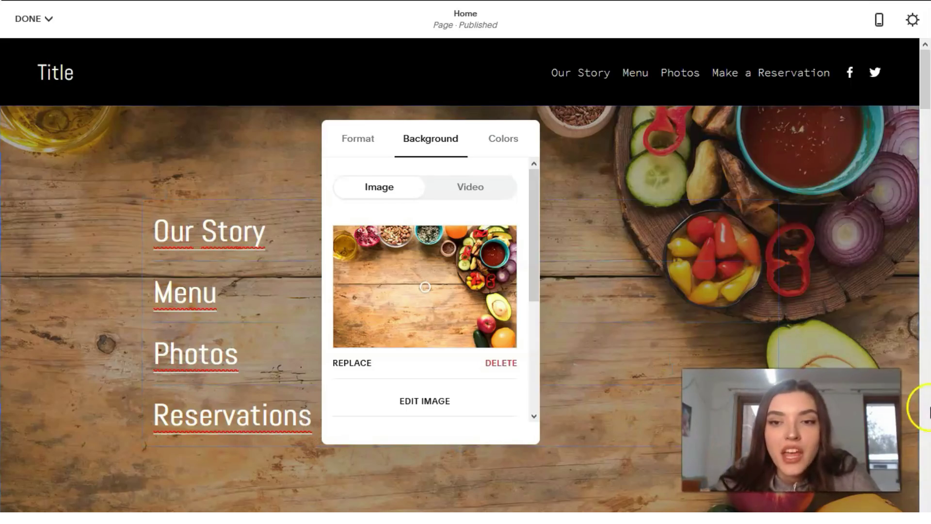
- Close the Background panel and scroll to the darkened hero and the Gowanus tapas intro
left_click(638, 277)
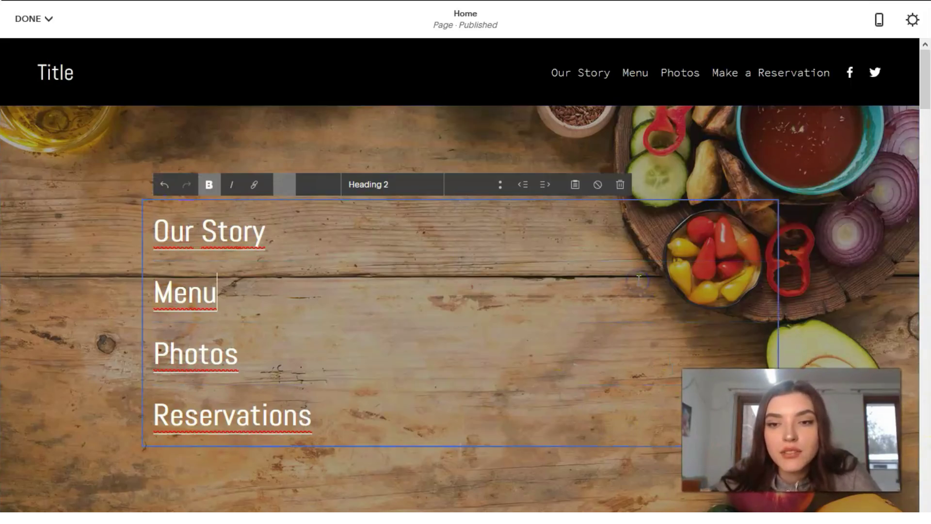
scroll(579, 306, "down", 3)
scroll(580, 305, "up", 4)
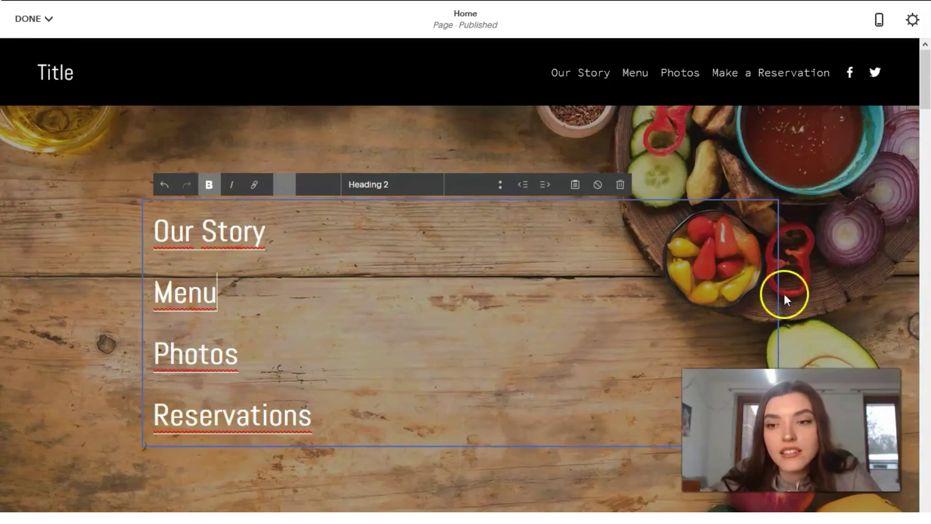
scroll(599, 275, "down", 2)
scroll(599, 276, "down", 4)
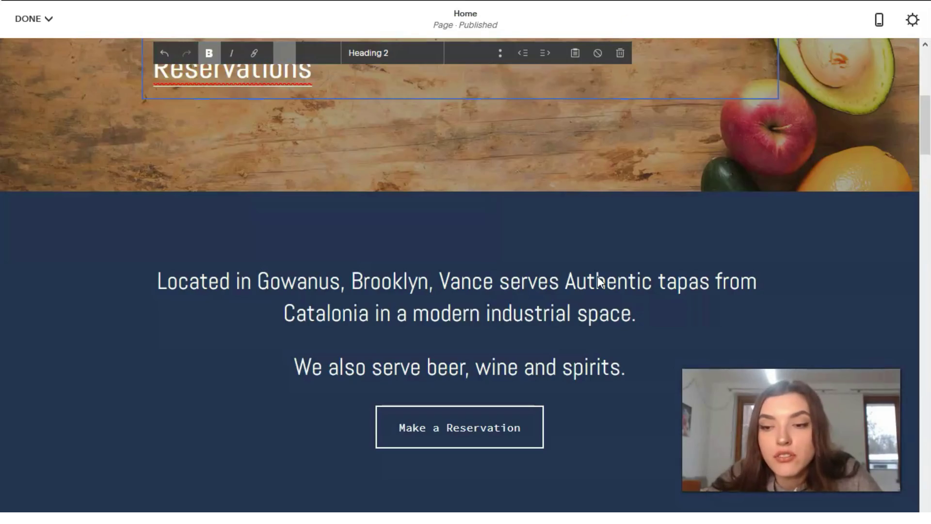
- Scroll down through the Tapas and photo sections of the home page
scroll(652, 285, "up", 6)
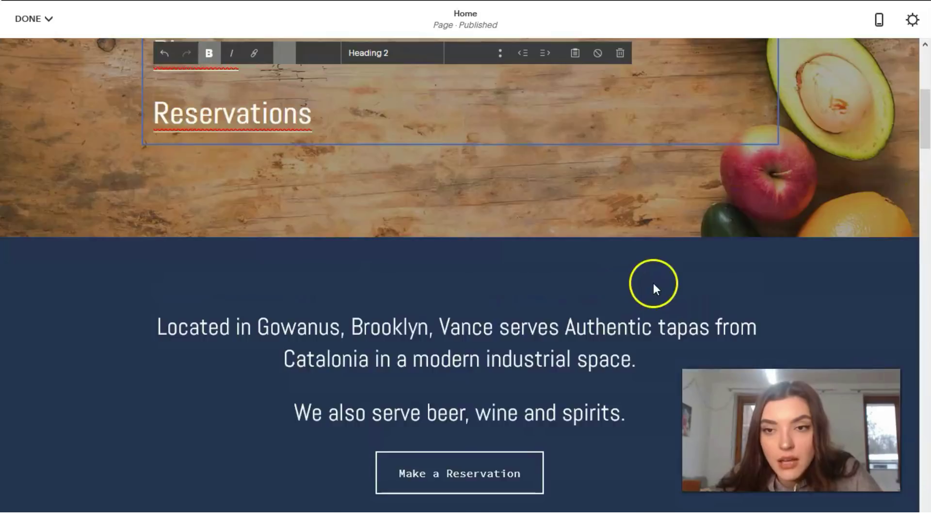
scroll(629, 240, "down", 8)
scroll(629, 241, "down", 15)
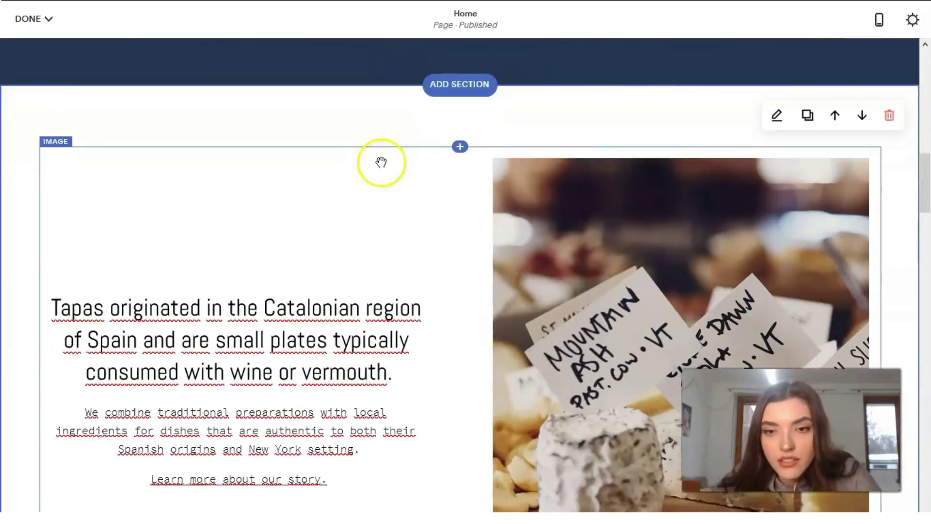
scroll(223, 241, "down", 4)
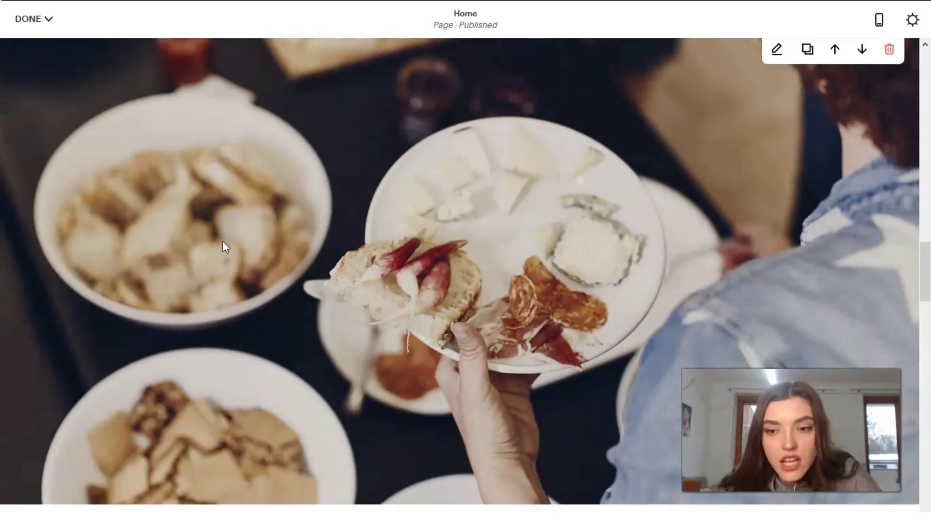
scroll(222, 241, "down", 2)
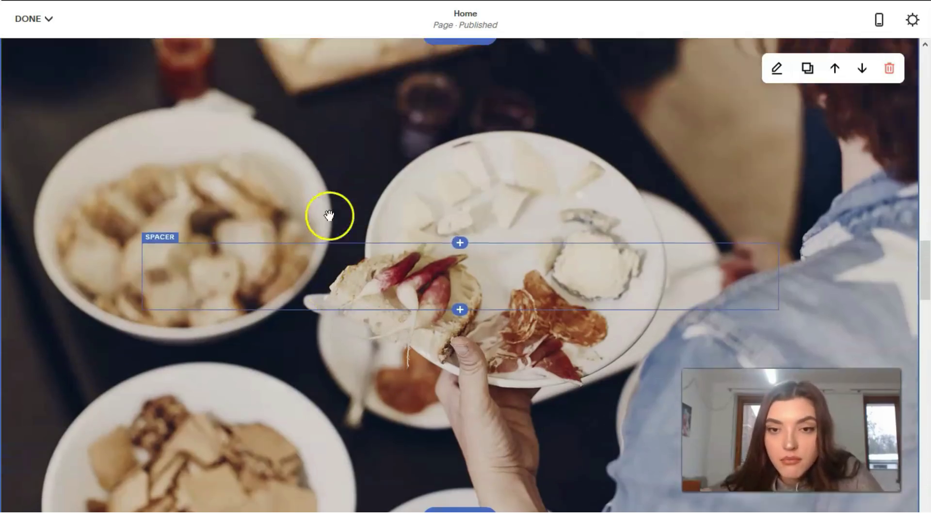
left_click_drag(326, 214, 551, 225)
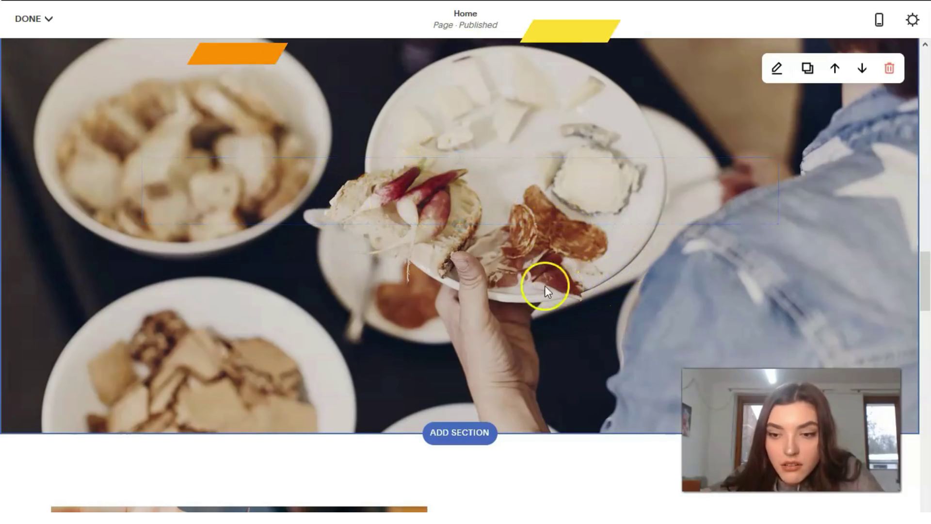
- Continue past the Vermouth, address and hours sections to the newsletter signup and footer
scroll(441, 250, "down", 3)
scroll(443, 258, "down", 8)
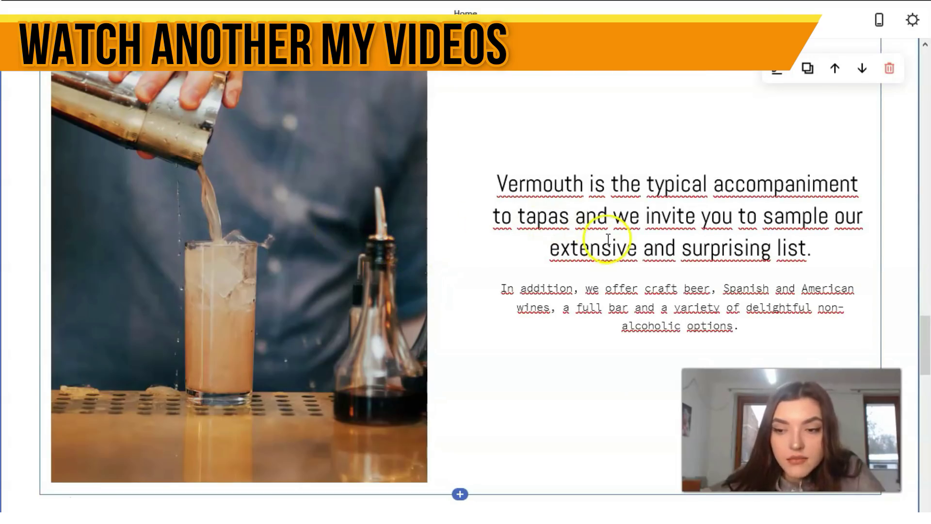
scroll(441, 233, "down", 3)
scroll(442, 233, "down", 1)
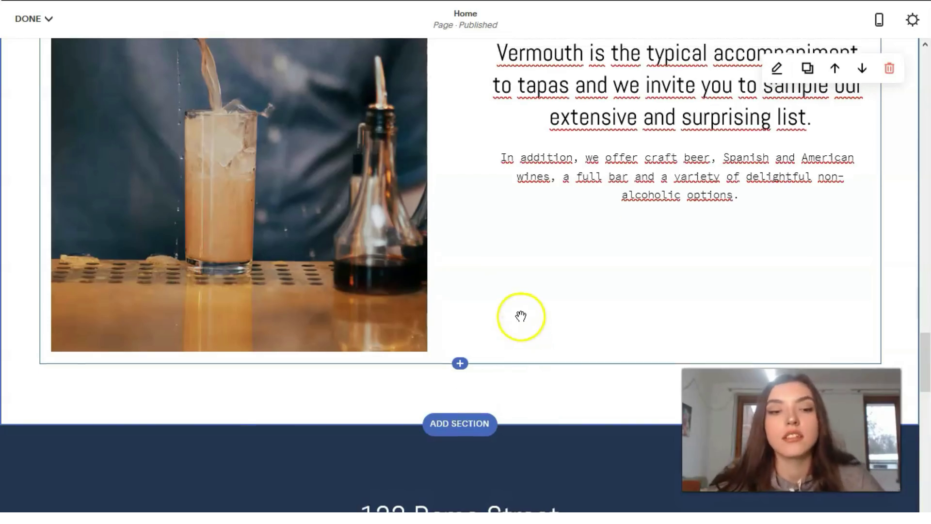
scroll(527, 325, "down", 3)
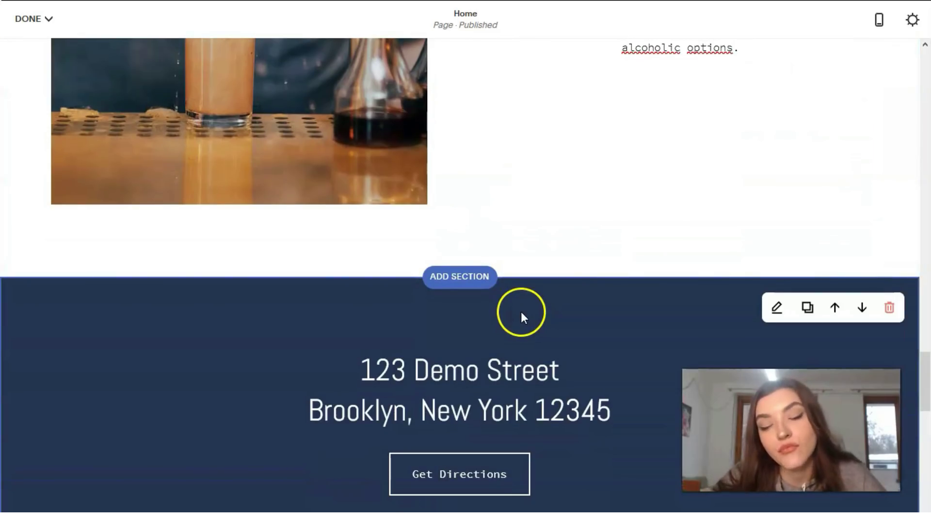
scroll(517, 312, "down", 12)
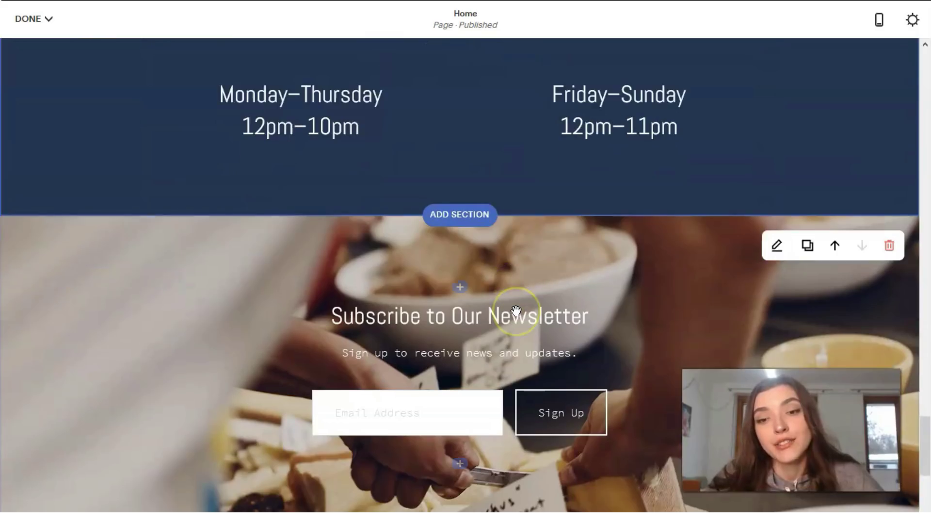
scroll(515, 311, "down", 1)
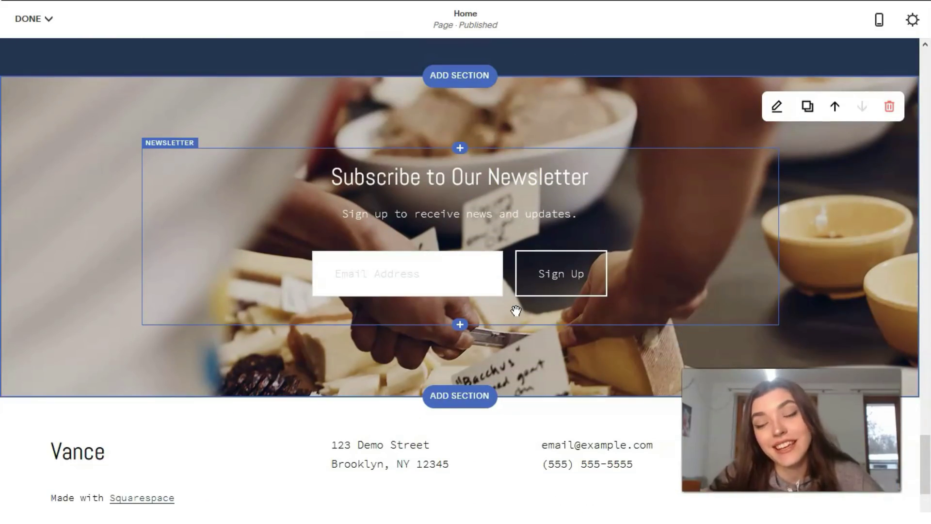